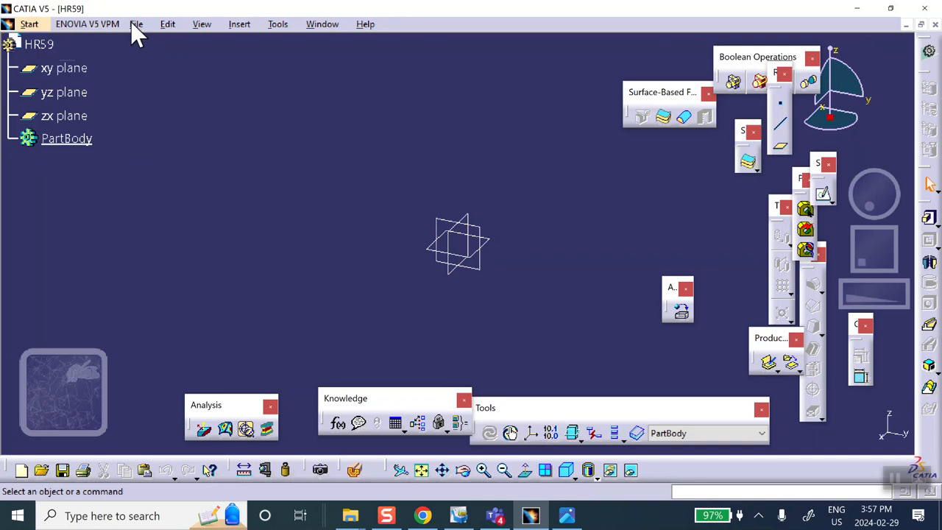
Step: Start saving the new part under a new name and create a folder named HR59 on the Desktop
click(198, 189)
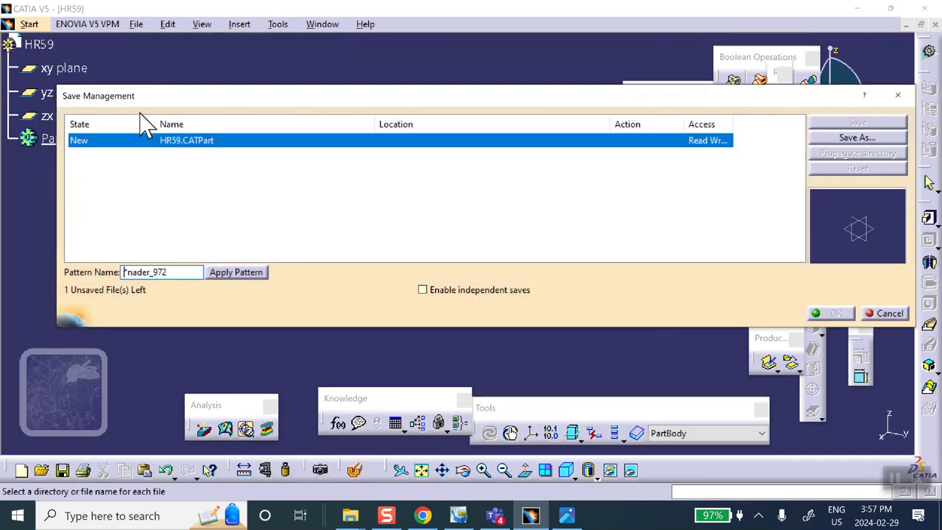
click(886, 138)
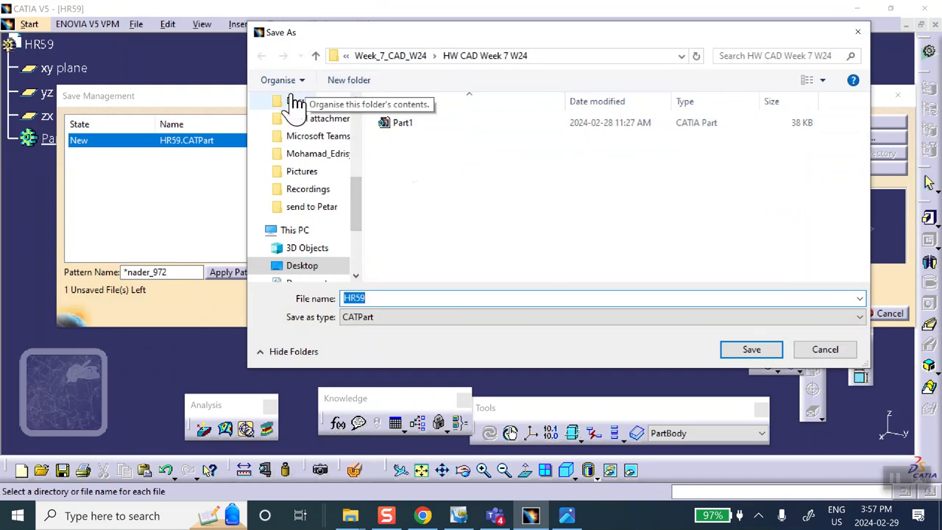
scroll(324, 253, down, 1)
click(315, 214)
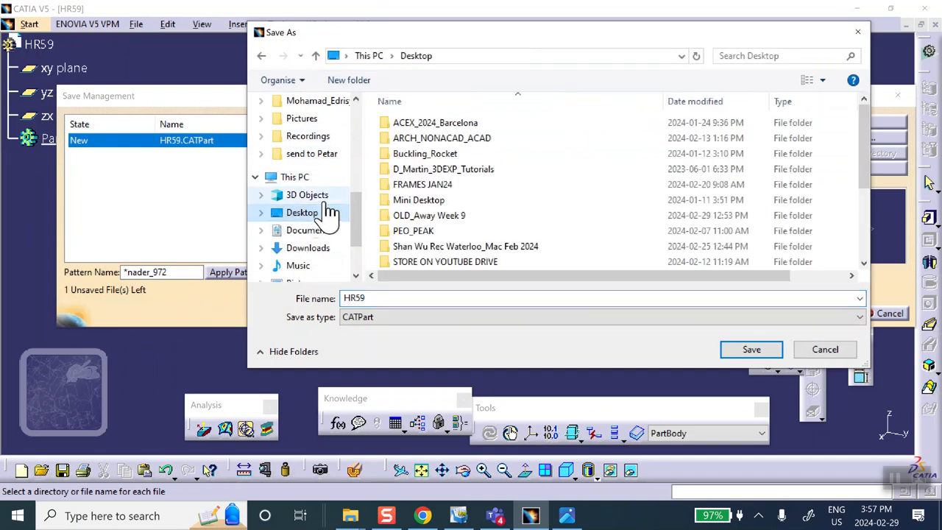
click(351, 81)
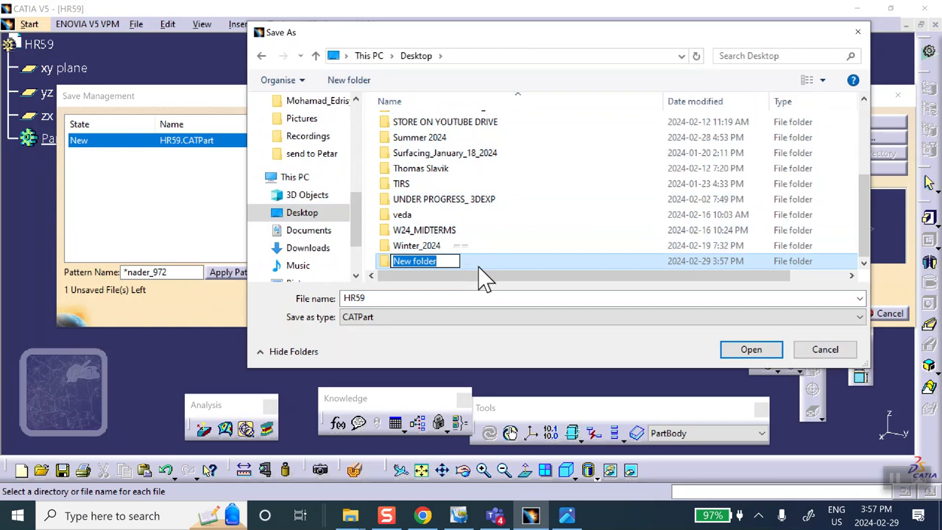
text(HR59)
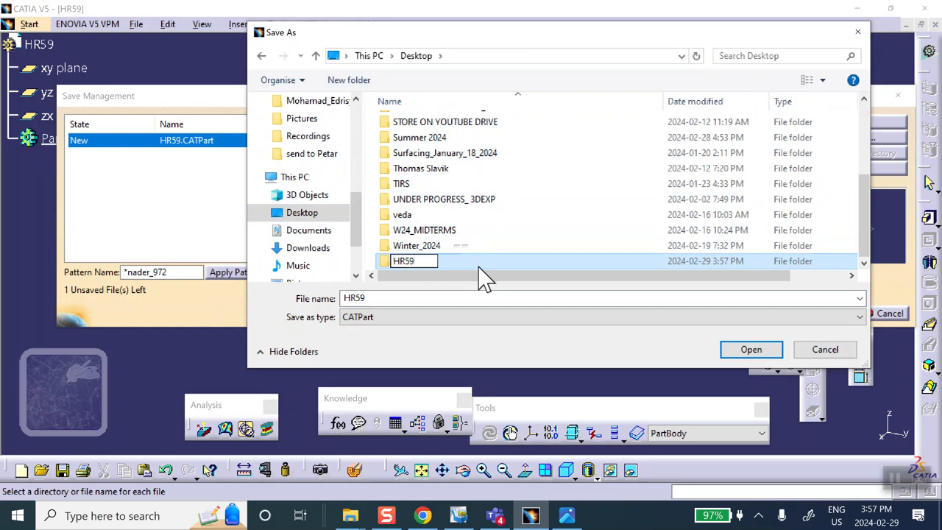
Step: Save the part as HR59 of type CATPart inside the HR59 folder
click(760, 351)
click(752, 351)
click(752, 351)
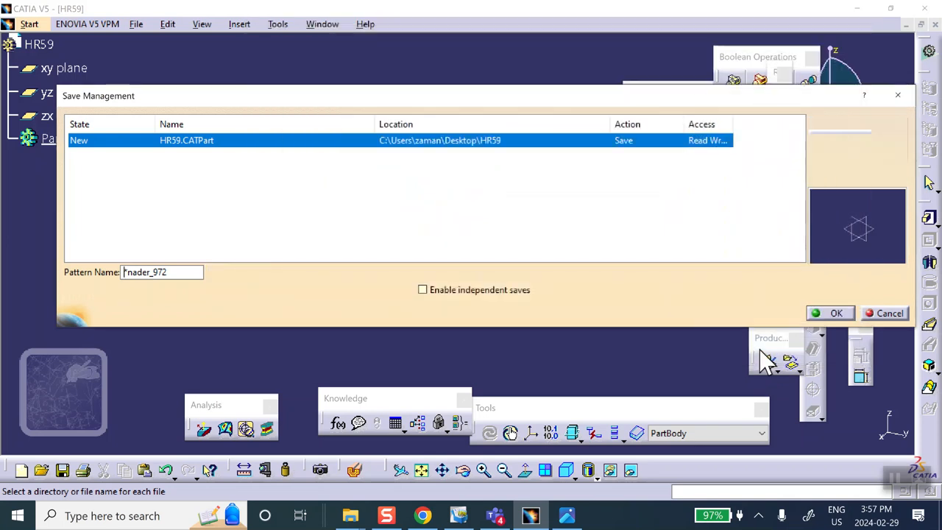
click(832, 314)
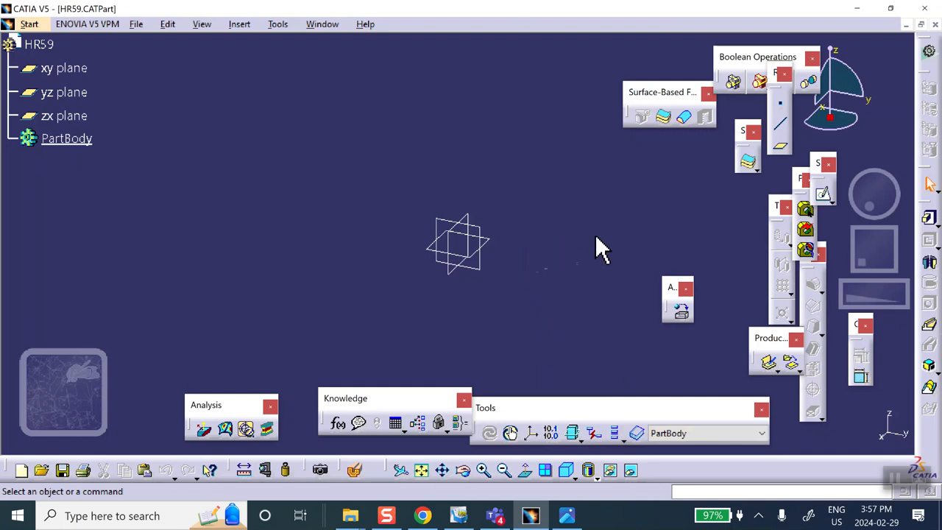
Step: Sketch a rectangle about 2.37 in wide and 3.41 in high on the zx plane, starting at the origin
click(485, 229)
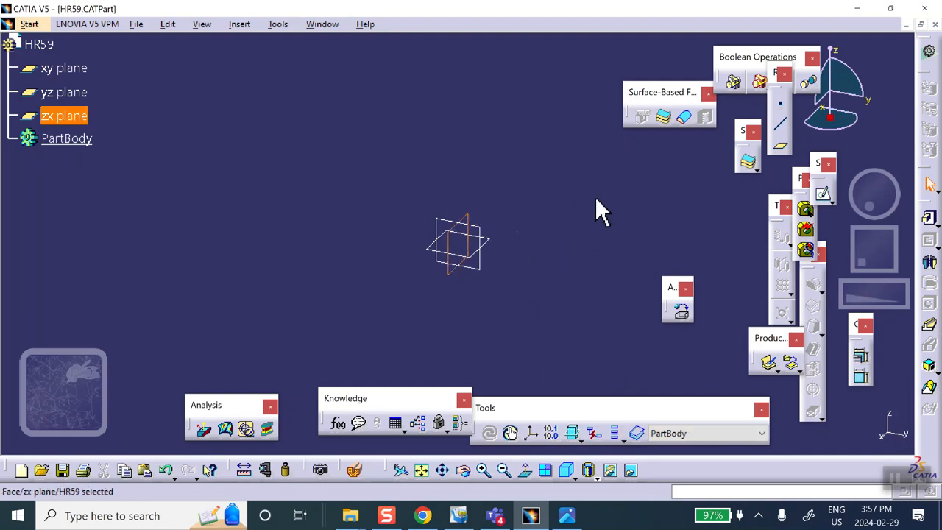
click(930, 223)
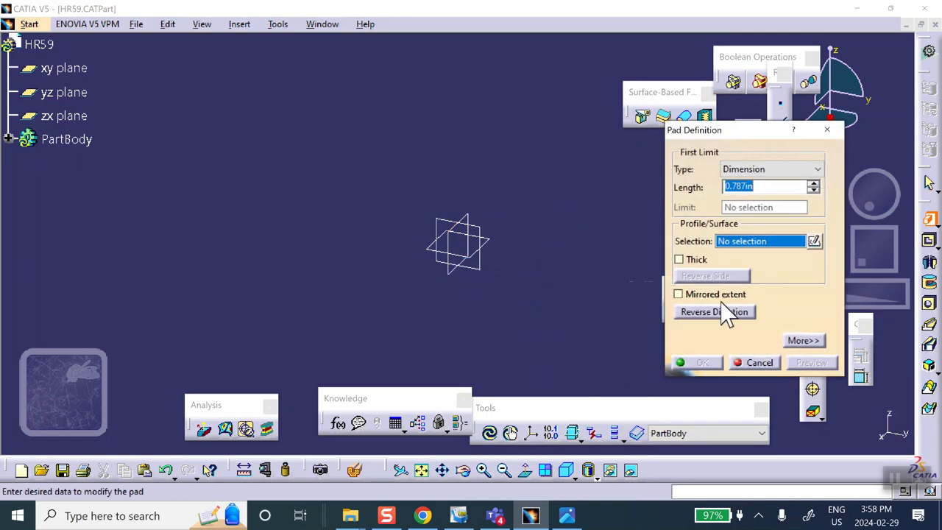
click(757, 363)
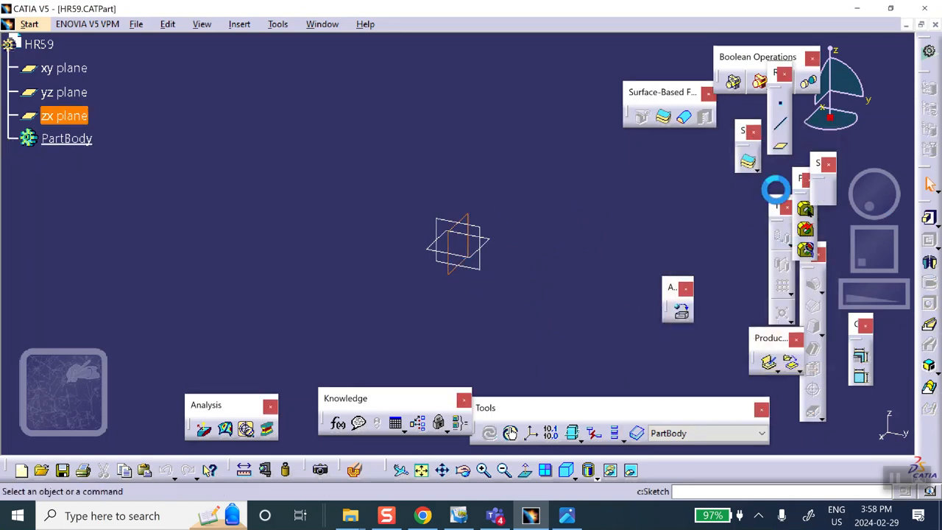
click(820, 195)
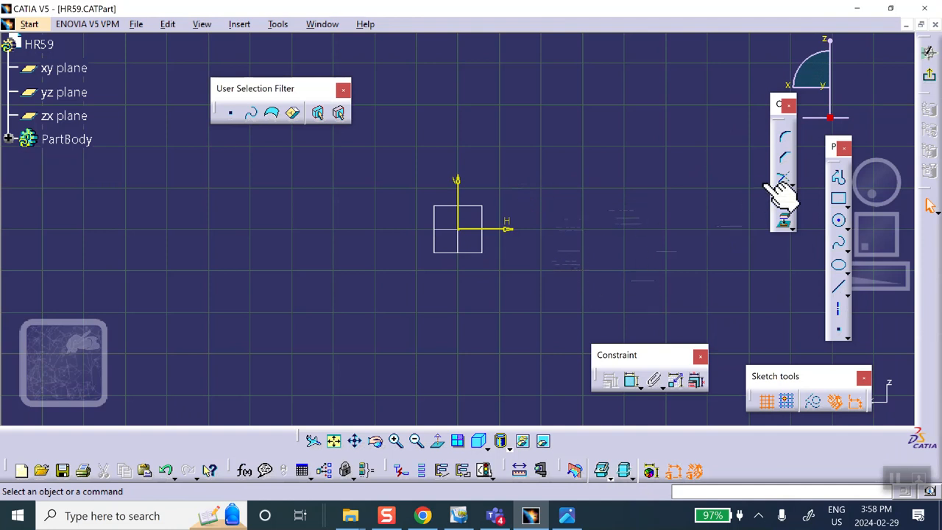
click(838, 199)
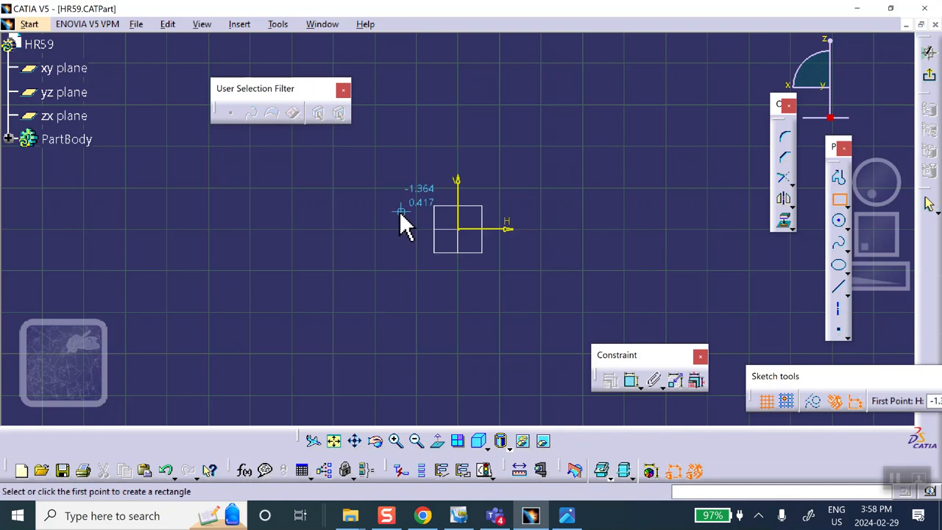
click(457, 229)
click(557, 89)
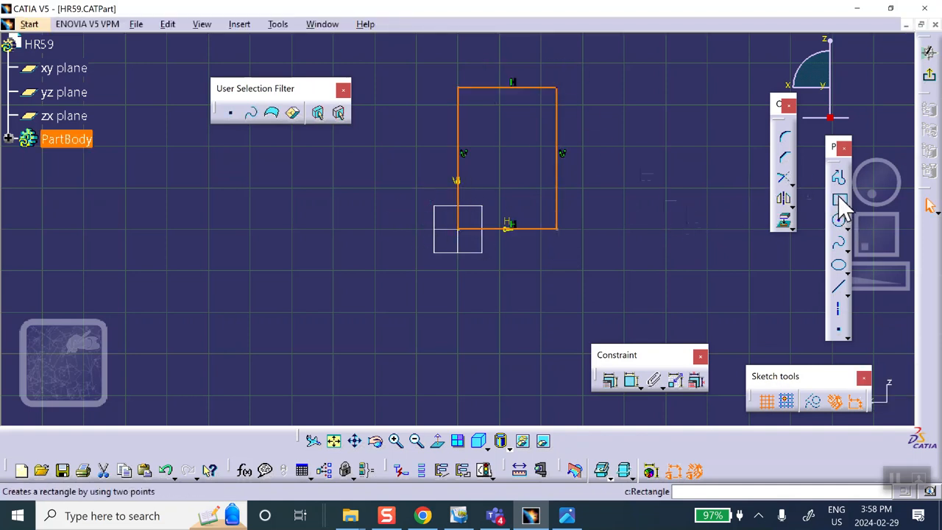
Step: Dimension the rectangle's height and set it to 4 in
click(633, 376)
click(557, 187)
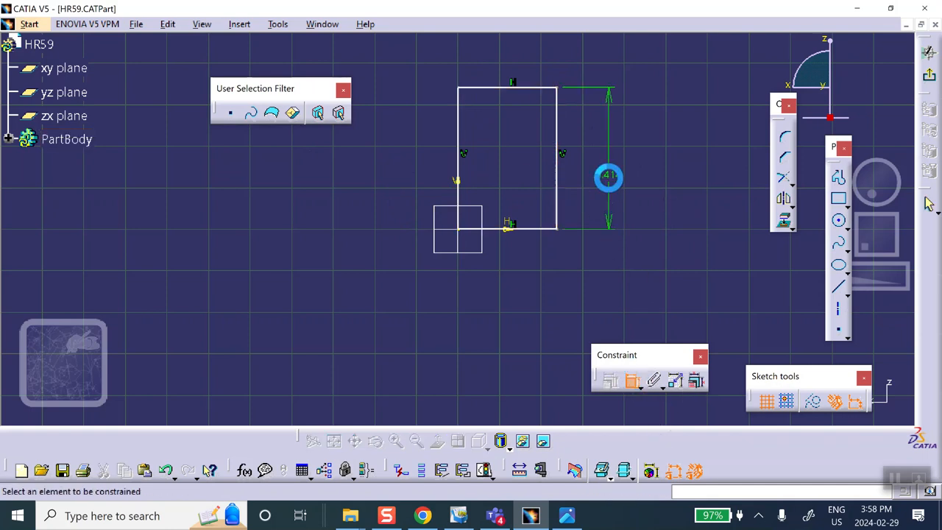
click(617, 180)
double_click(617, 182)
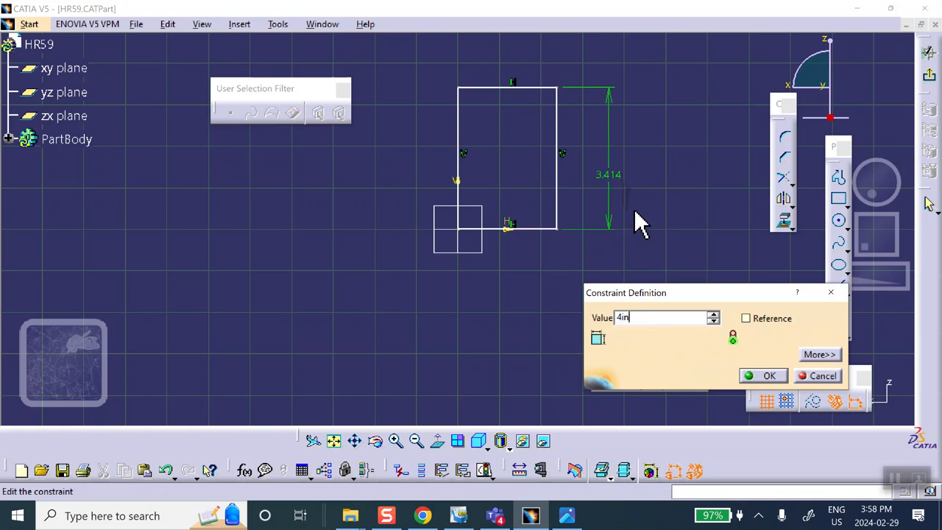
click(765, 377)
Step: Dimension the rectangle's width, set it to 2 in, and exit the sketch
click(531, 228)
click(531, 277)
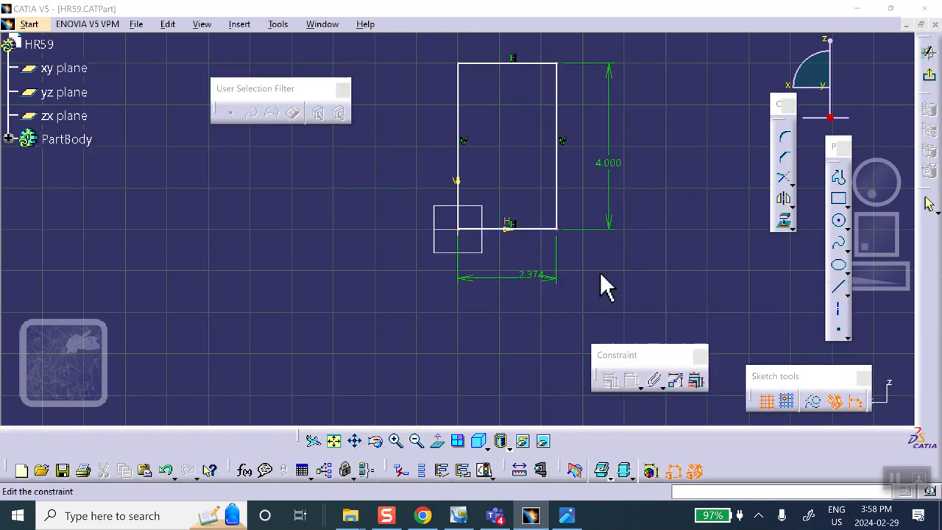
text(2)
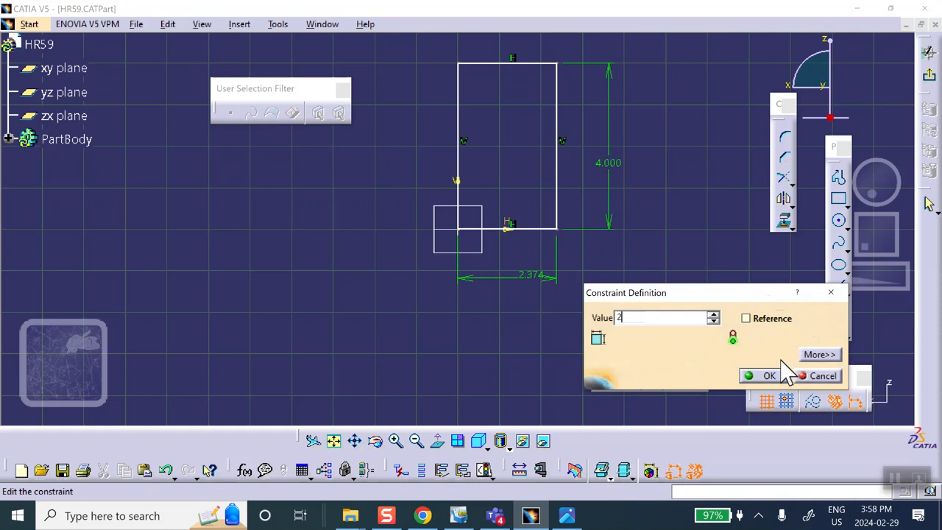
click(762, 375)
click(929, 78)
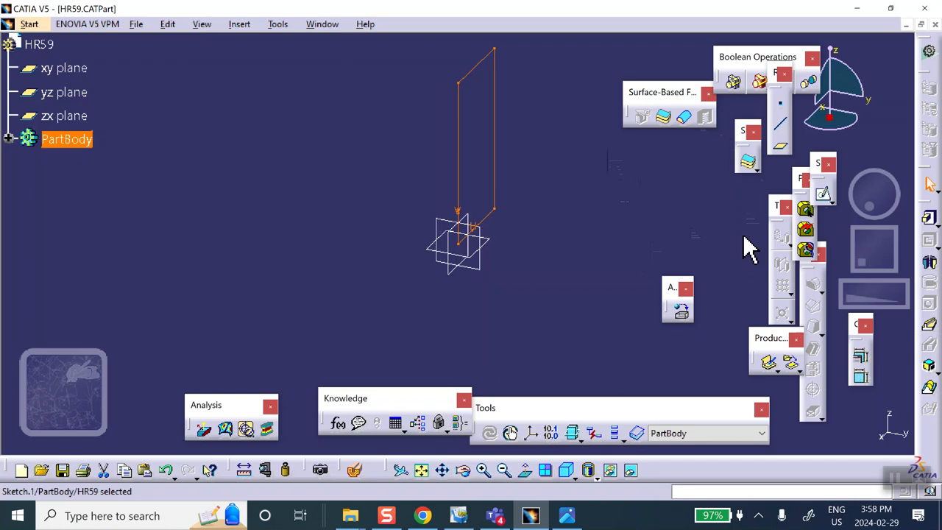
Step: Pad the rectangle sketch with a length of 5 in and mirrored extent
click(928, 217)
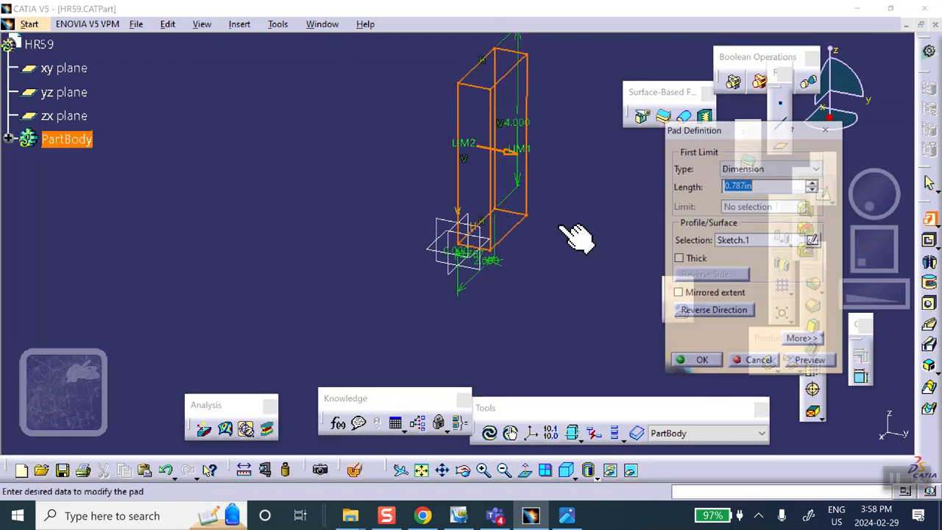
click(678, 294)
click(769, 188)
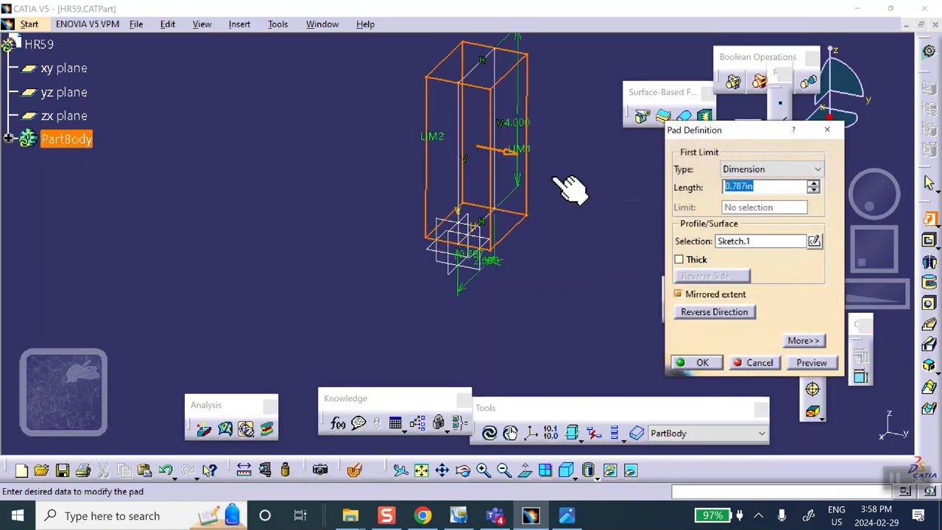
text(5)
click(703, 363)
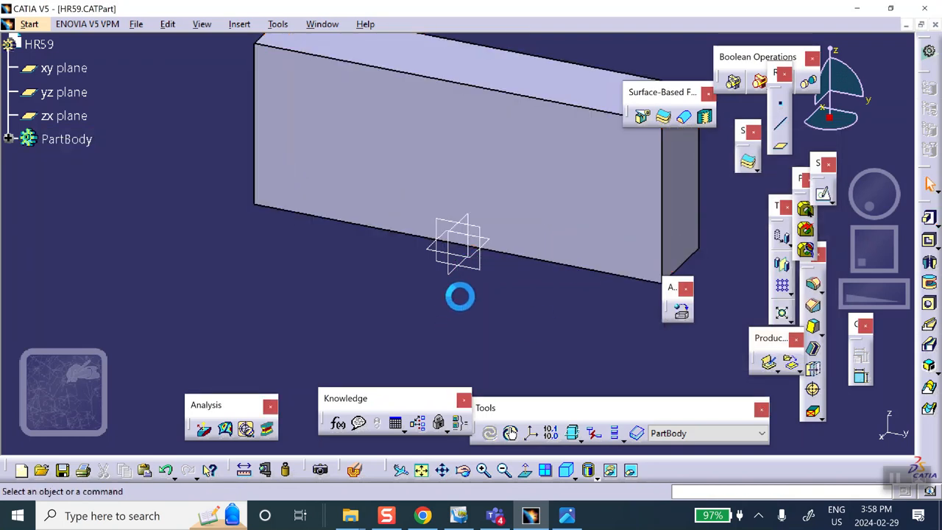
Step: Sketch a circle of about 0.515 in radius on the block's large front face, centred on the vertical axis
middle_drag(457, 206, 430, 209)
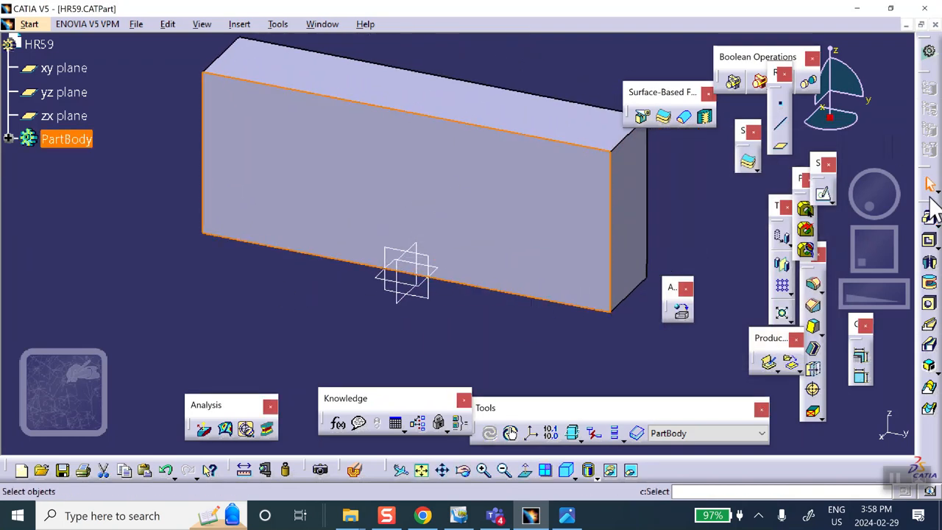
click(824, 195)
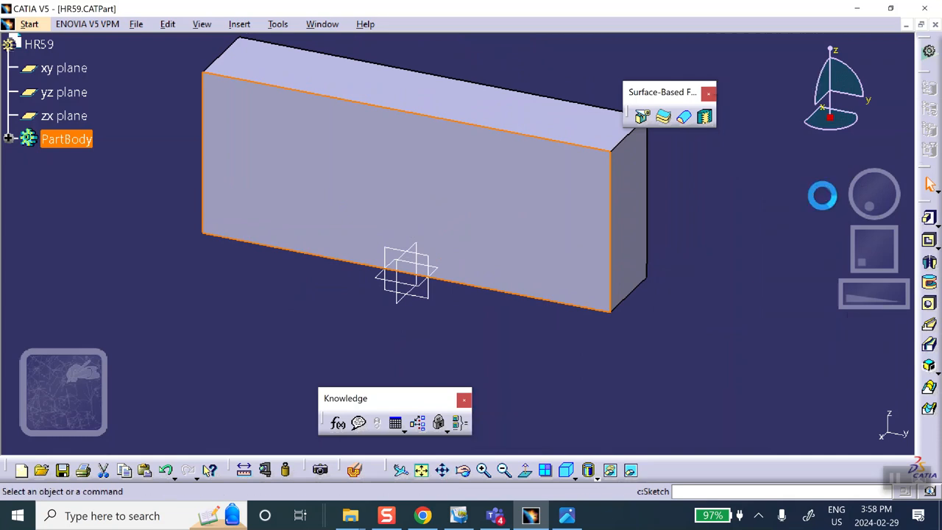
click(840, 223)
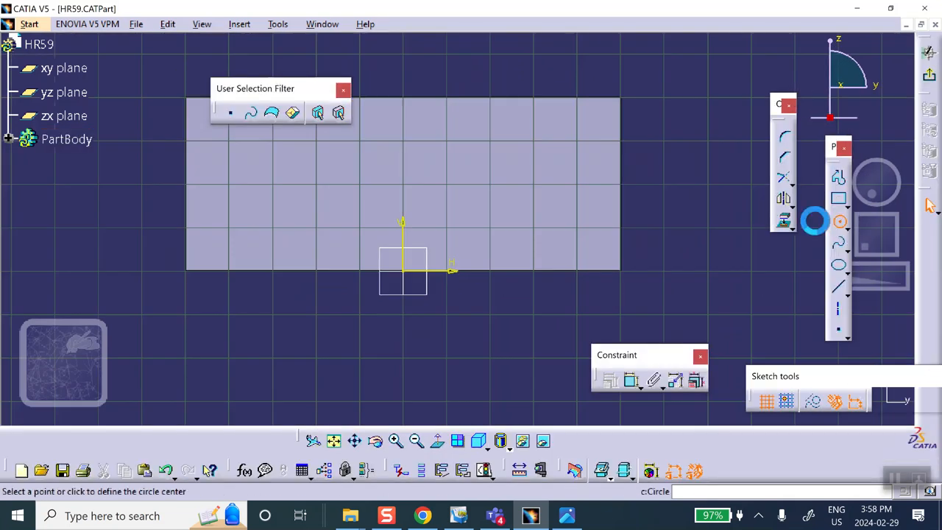
click(403, 172)
click(420, 185)
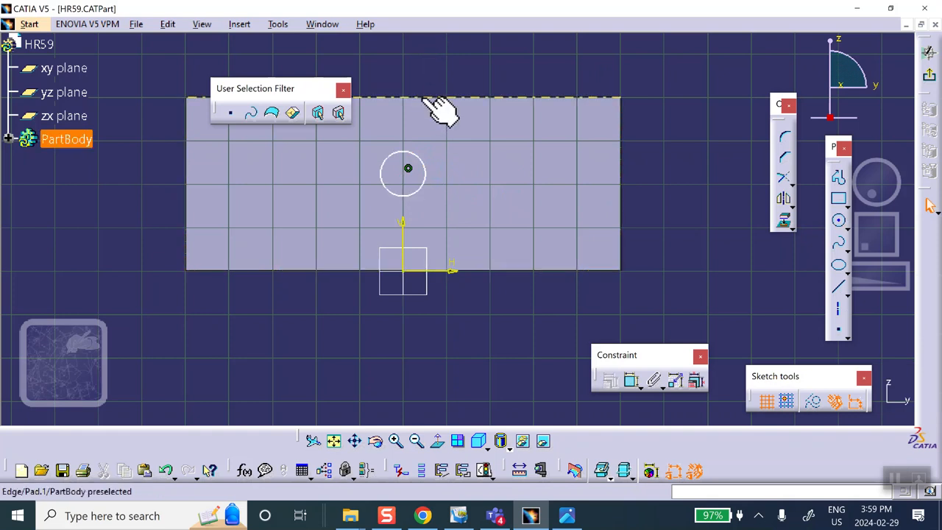
Step: Constrain the circle's centre as an equidistant point between the face's upper and lower edges
click(425, 98)
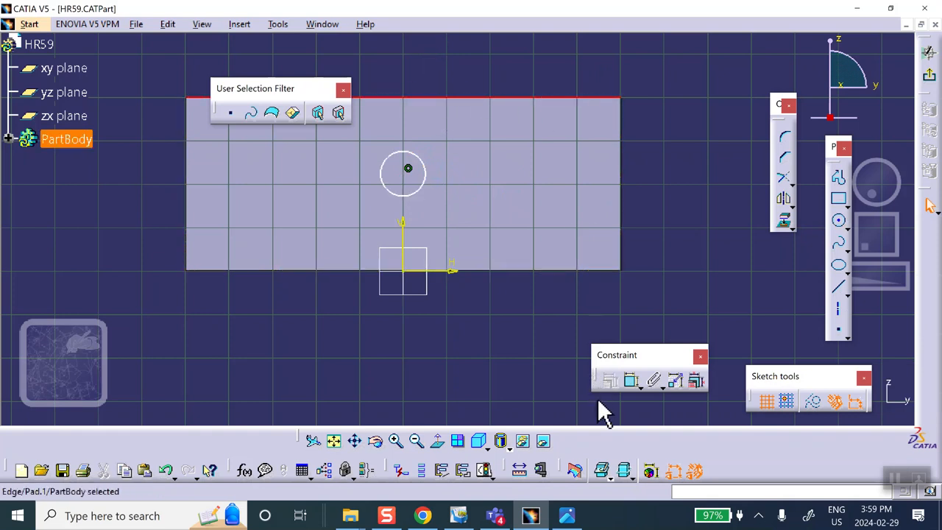
ctrl+click(505, 270)
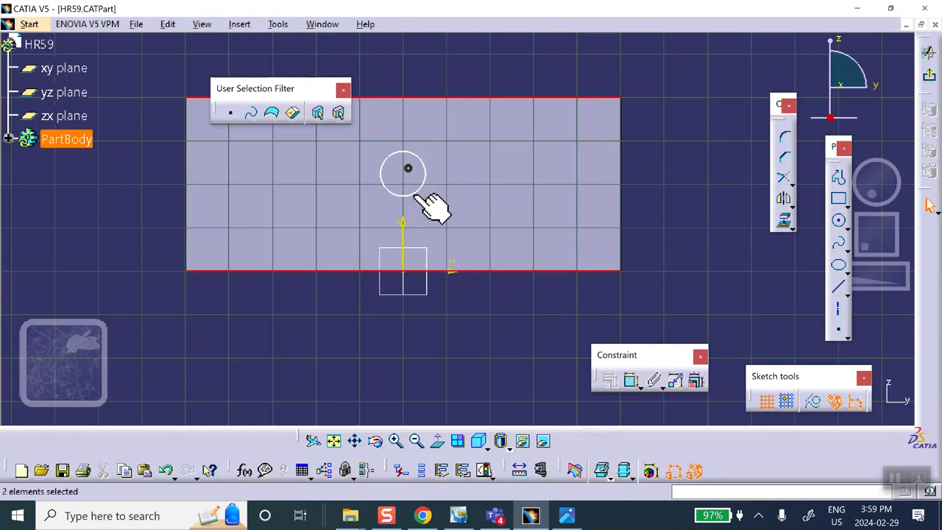
ctrl+click(408, 168)
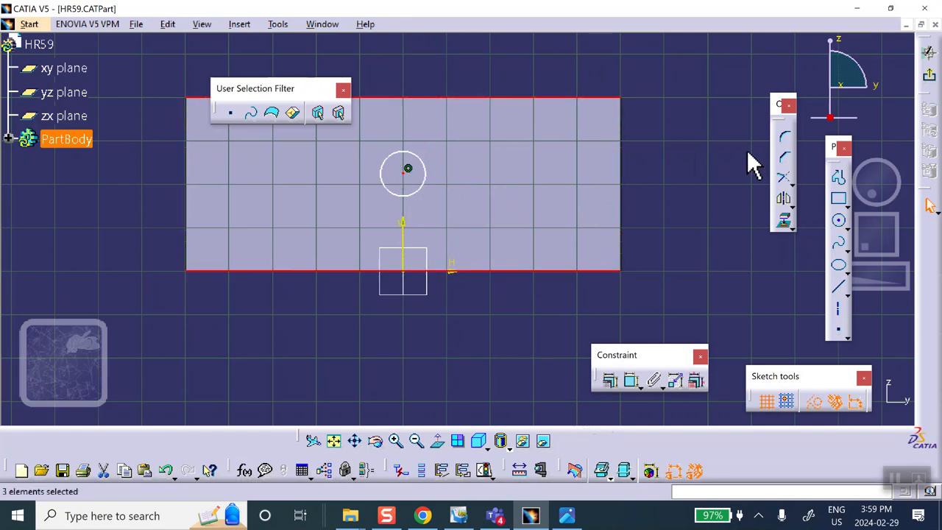
click(784, 137)
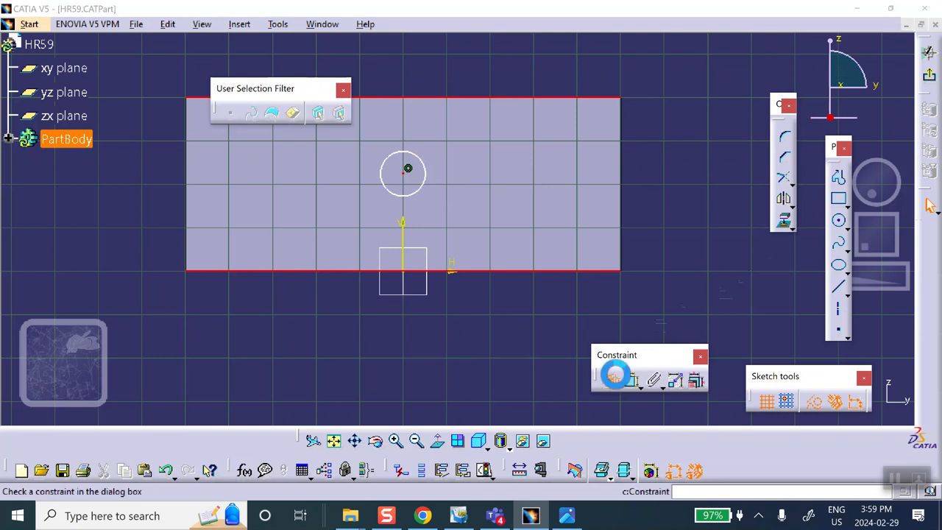
click(631, 380)
click(747, 381)
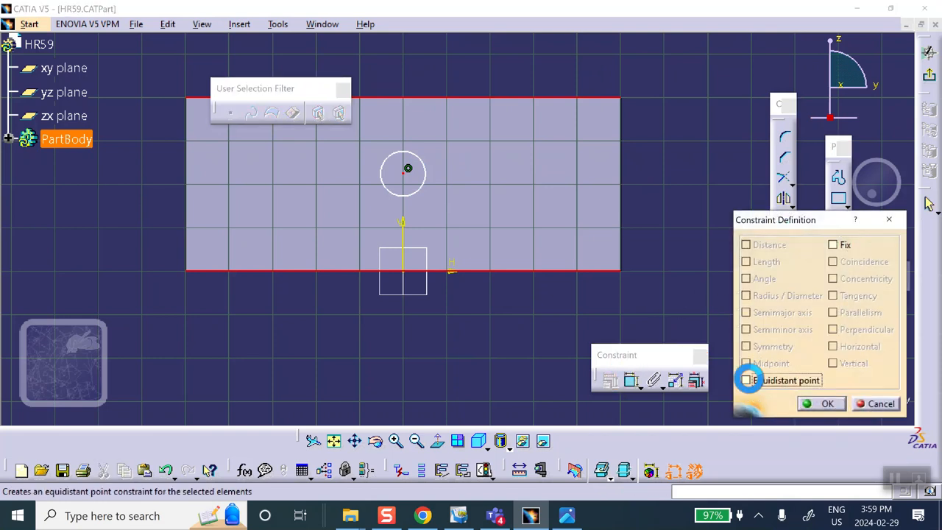
click(834, 407)
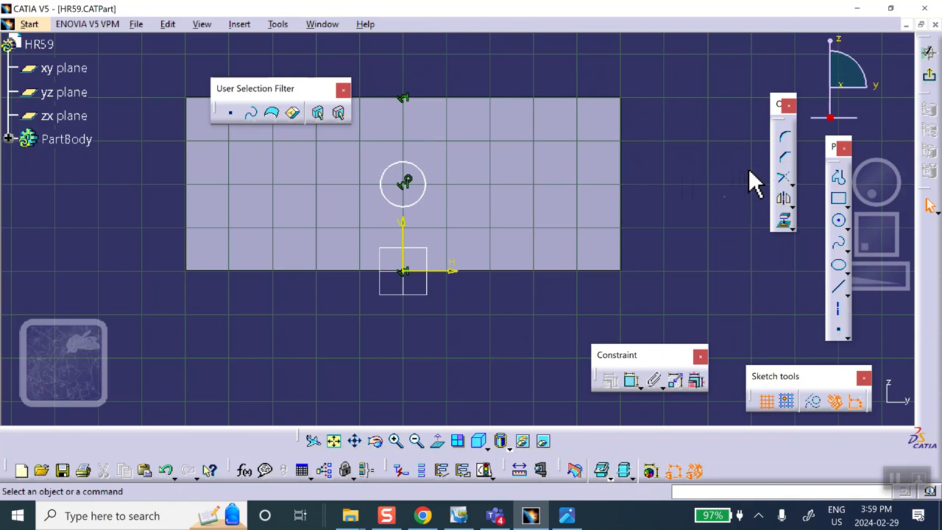
Step: Dimension the circle's radius and set it to 0.5 in
click(630, 380)
click(427, 184)
click(492, 145)
double_click(500, 145)
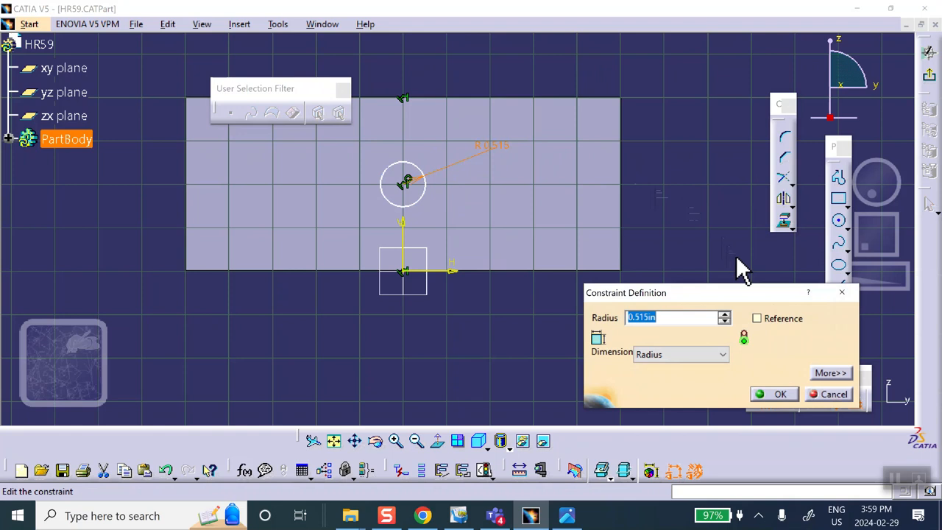
key(BackSpace)
click(776, 394)
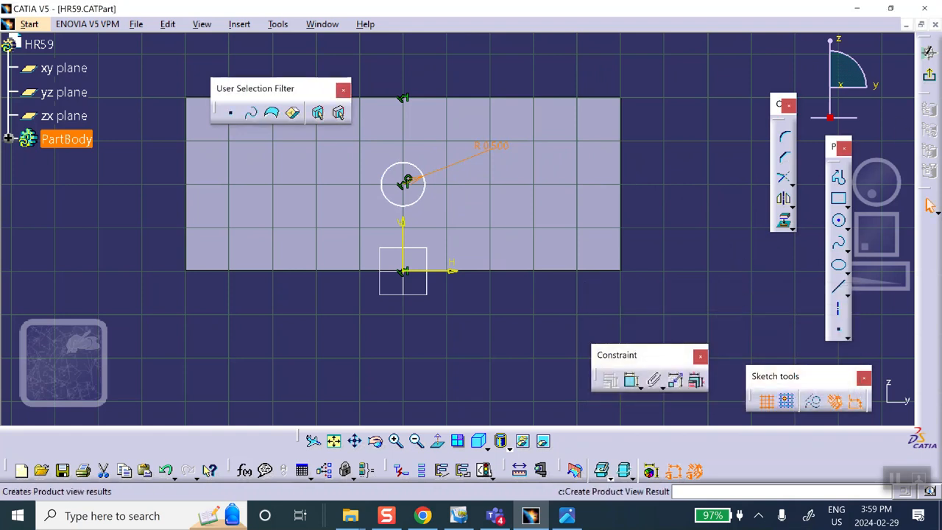
Step: Exit the sketch and cut the circle into the block as a pocket
click(930, 76)
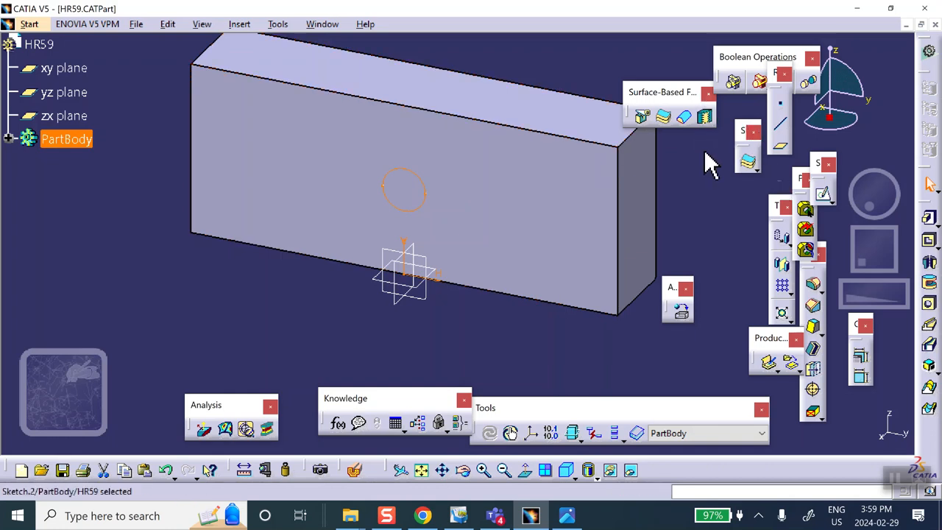
click(928, 241)
click(691, 366)
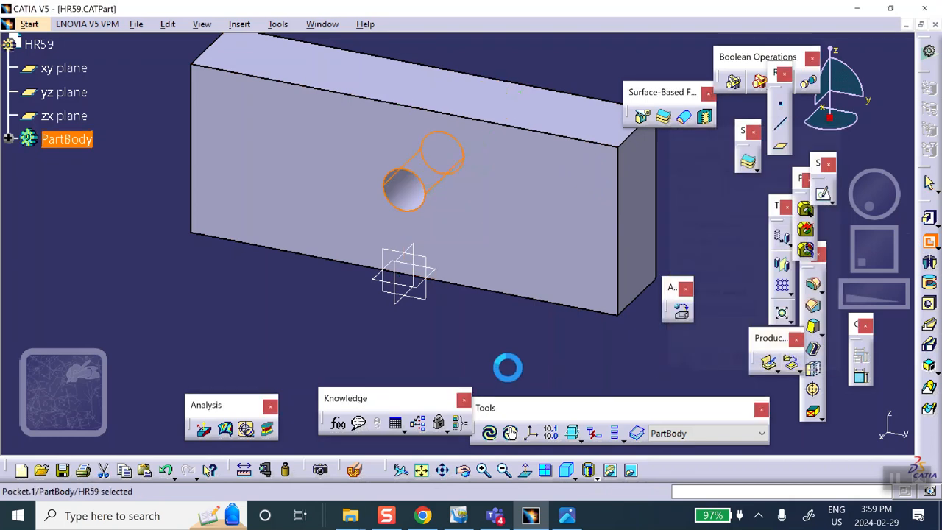
Step: Apply the Steel material from the metal library to the HR59 part
middle_drag(557, 217, 405, 285)
middle_drag(573, 159, 574, 181)
middle_drag(451, 176, 502, 162)
click(509, 129)
scroll(502, 162, up, 1)
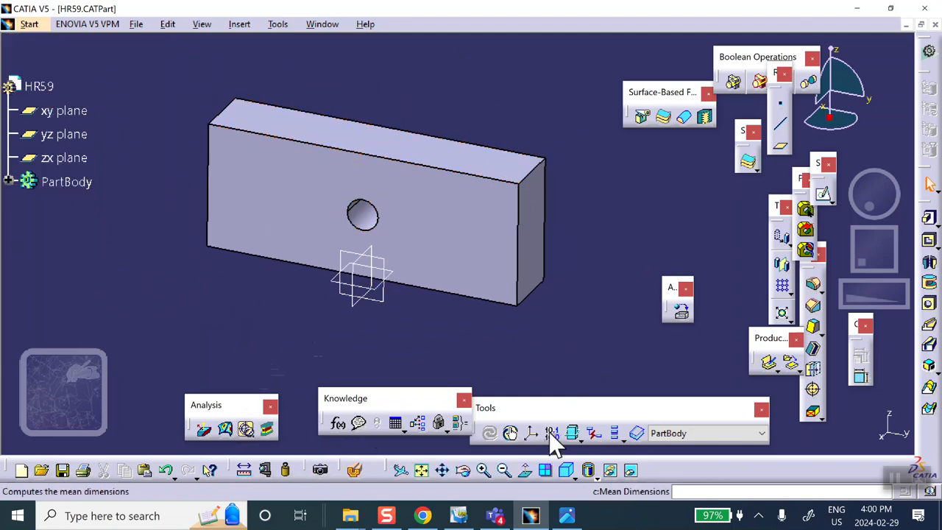
click(684, 307)
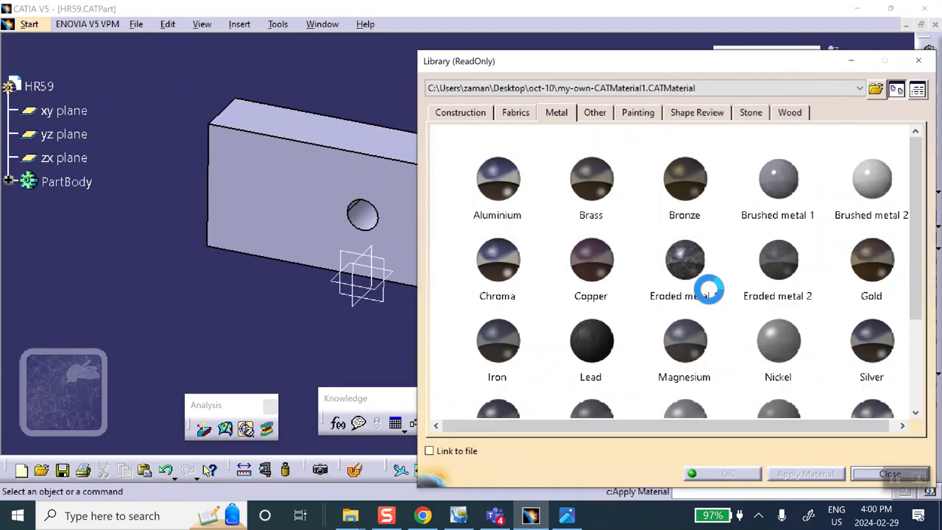
scroll(563, 192, down, 3)
click(500, 217)
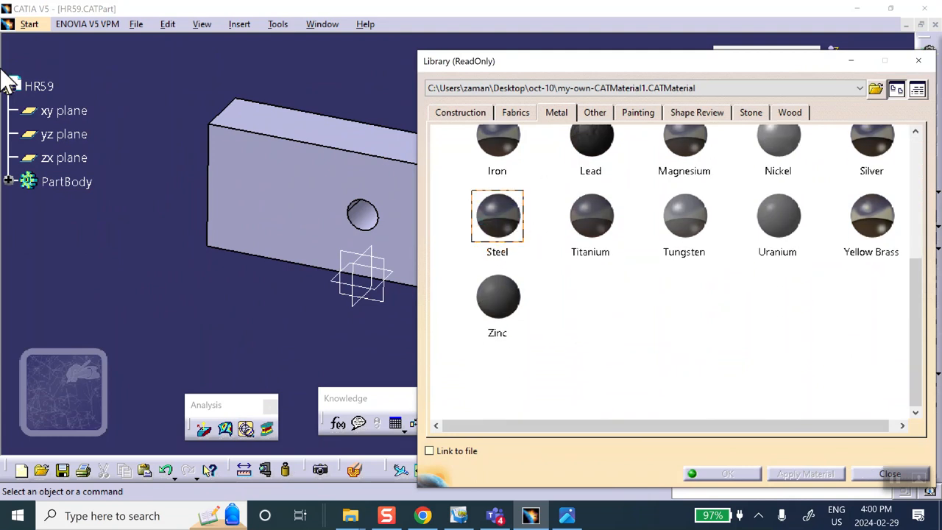
click(44, 86)
click(728, 473)
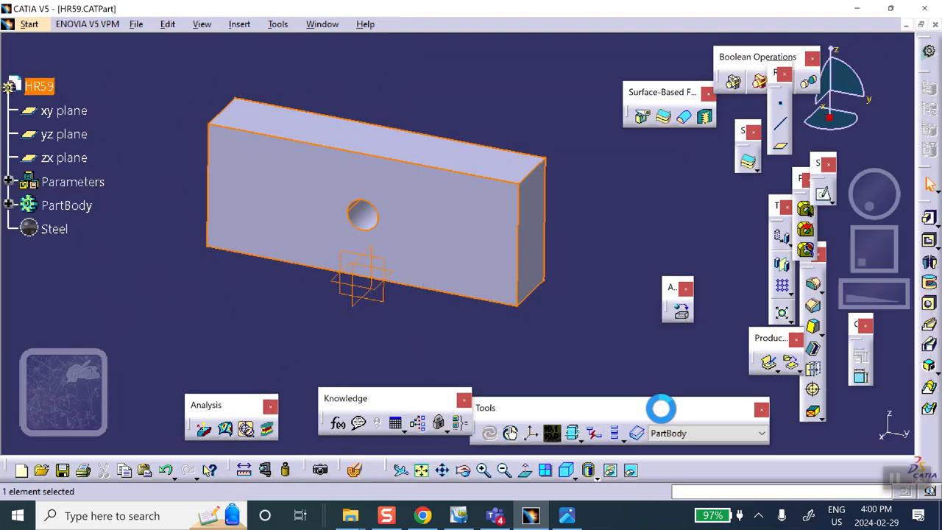
click(633, 298)
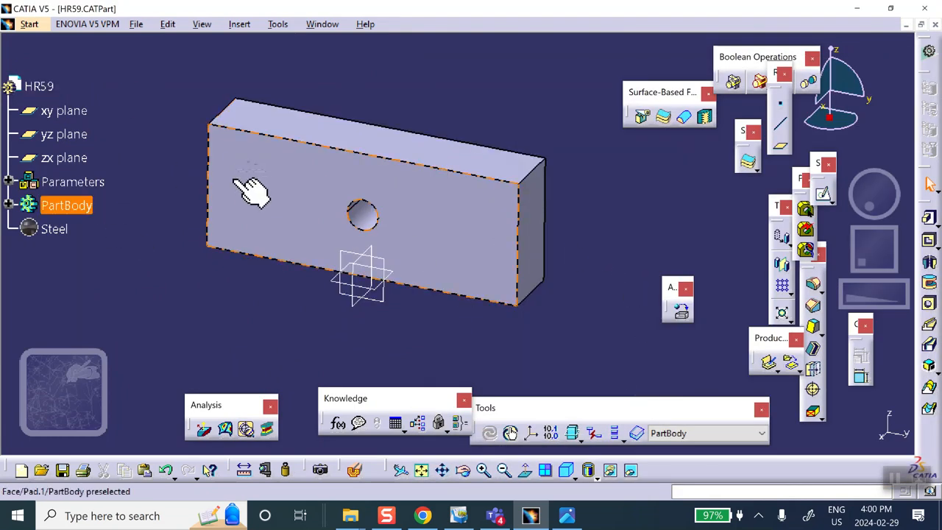
Step: Switch to the Generative Structural Analysis workbench and create a Static Analysis case for the part
middle_drag(260, 130, 210, 115)
click(30, 23)
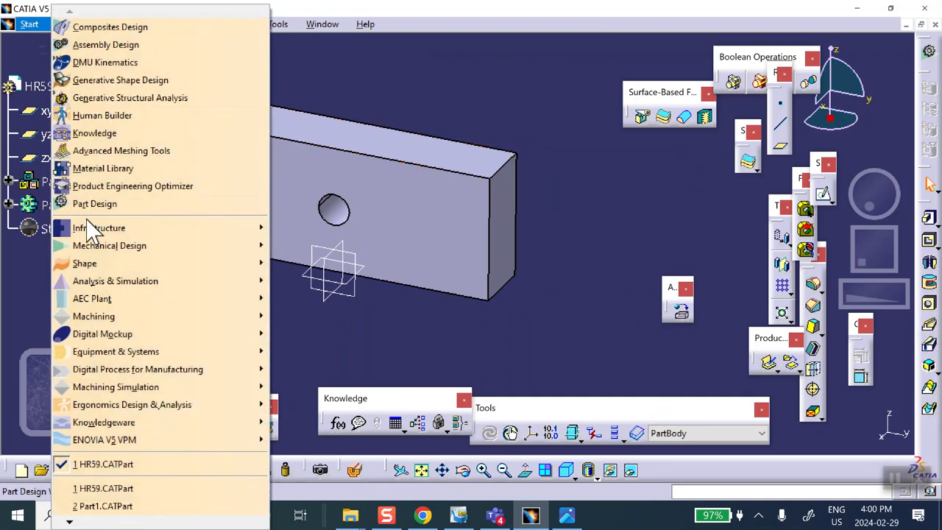
mouse_move(100, 284)
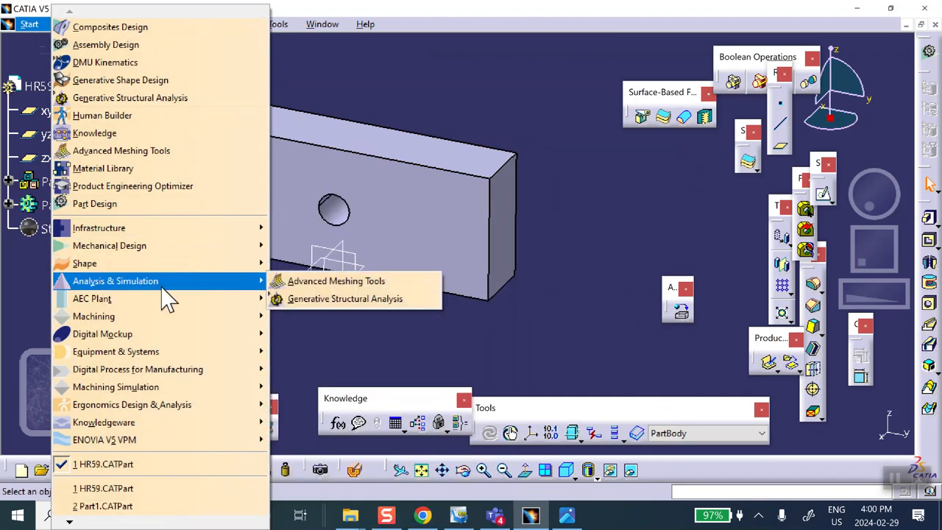
click(324, 295)
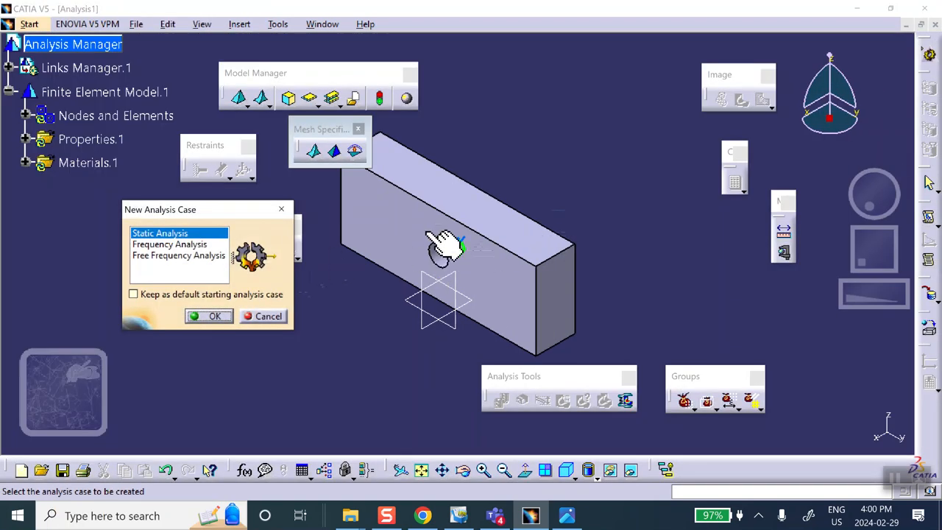
click(209, 316)
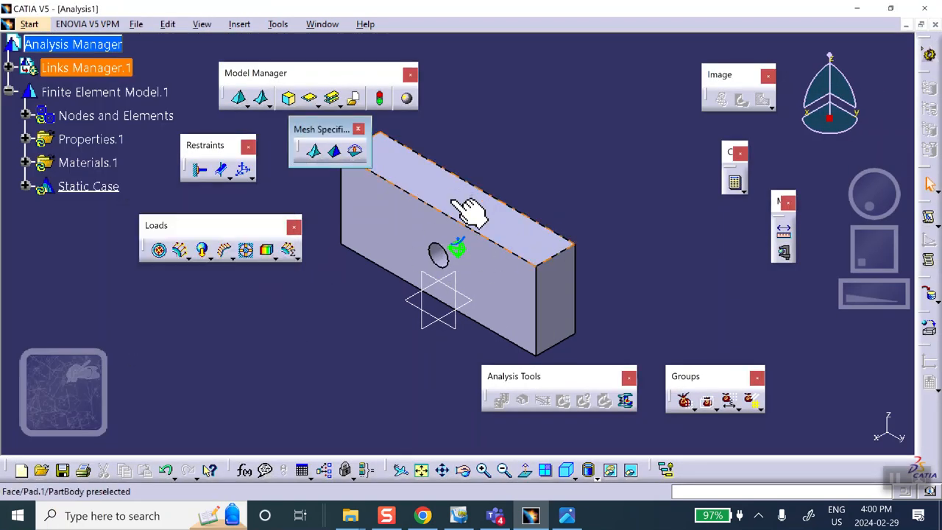
Step: Review the global size, sag and element type settings of the part's OCTREE Tetrahedron Mesh
click(25, 115)
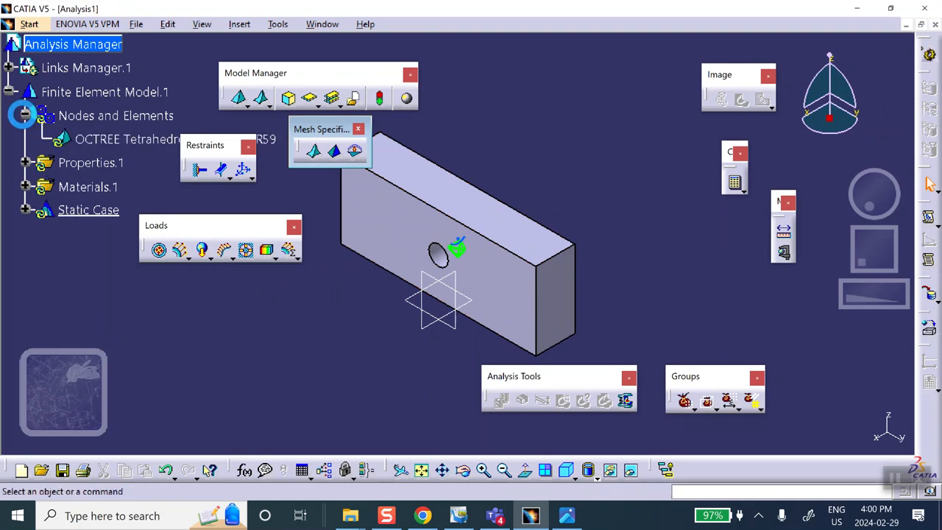
middle_drag(494, 230, 551, 196)
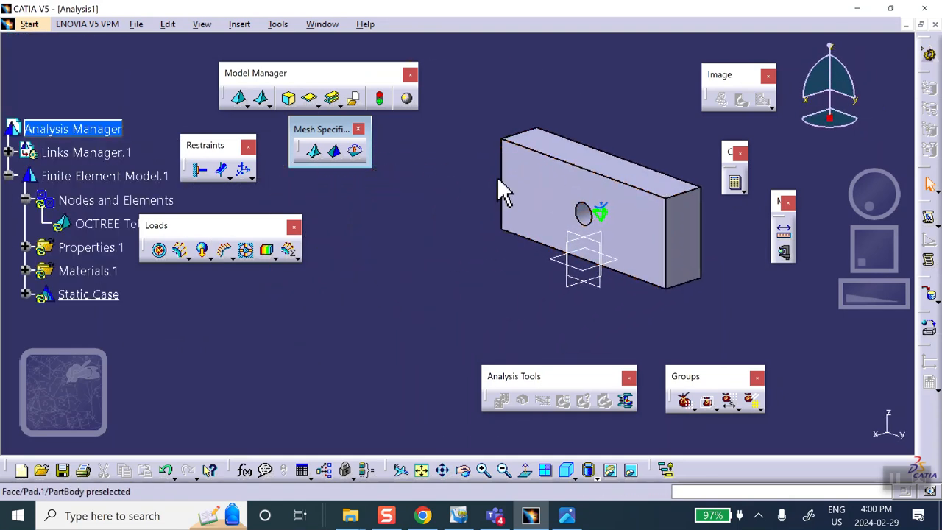
drag(196, 226, 256, 238)
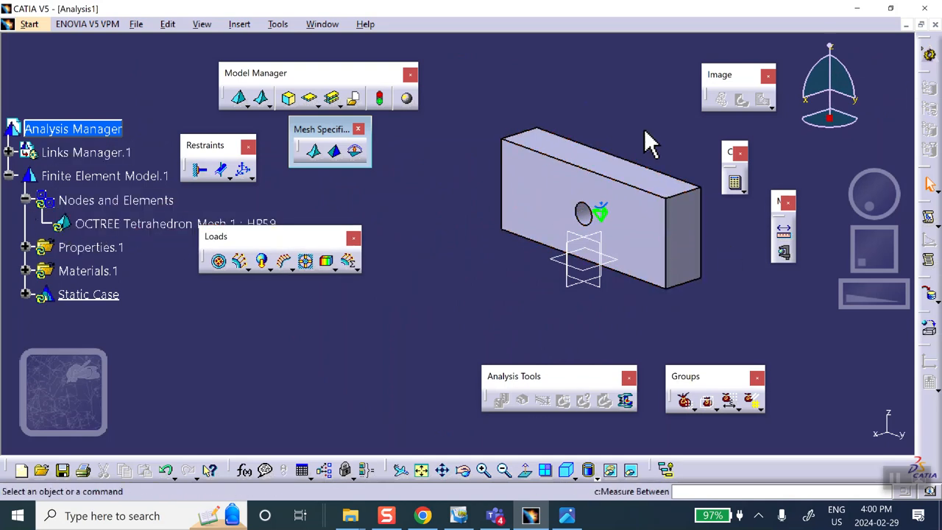
double_click(114, 220)
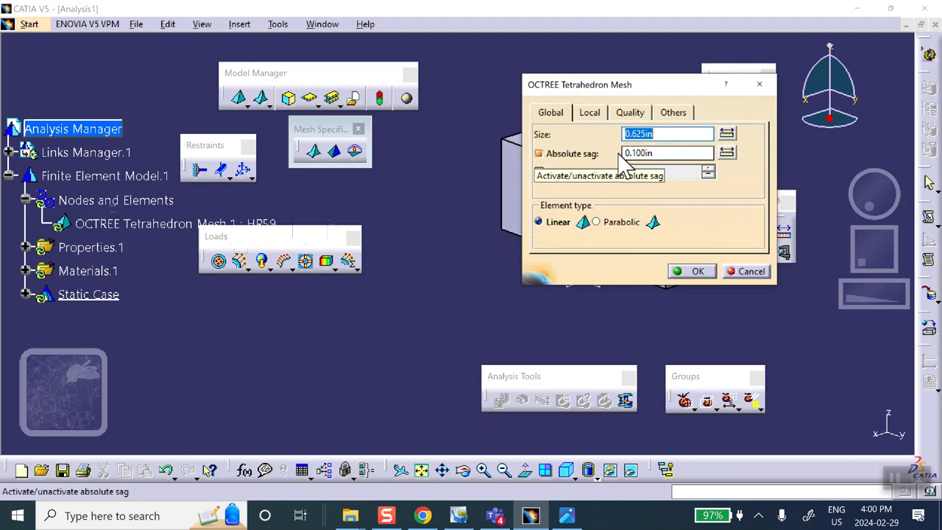
click(692, 272)
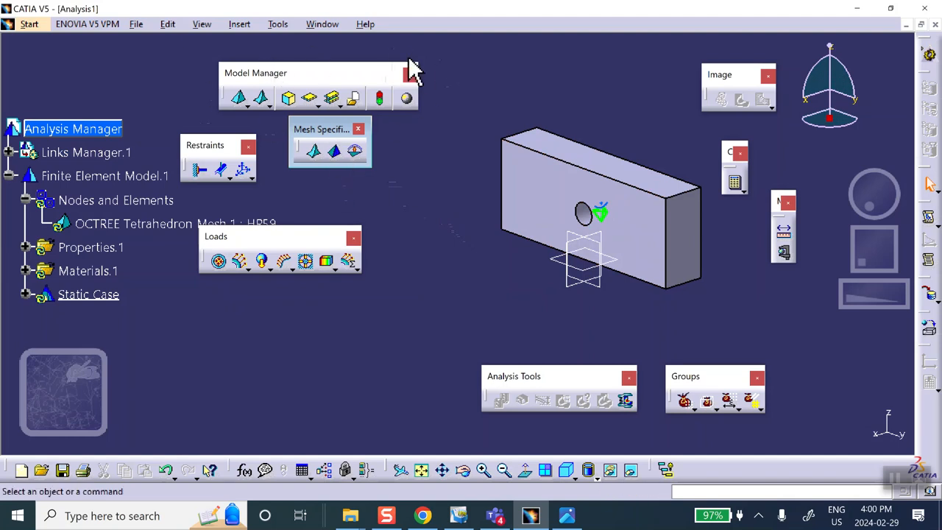
Step: Add a local mesh size of 0.1 in to the pocket's cylindrical face
click(267, 107)
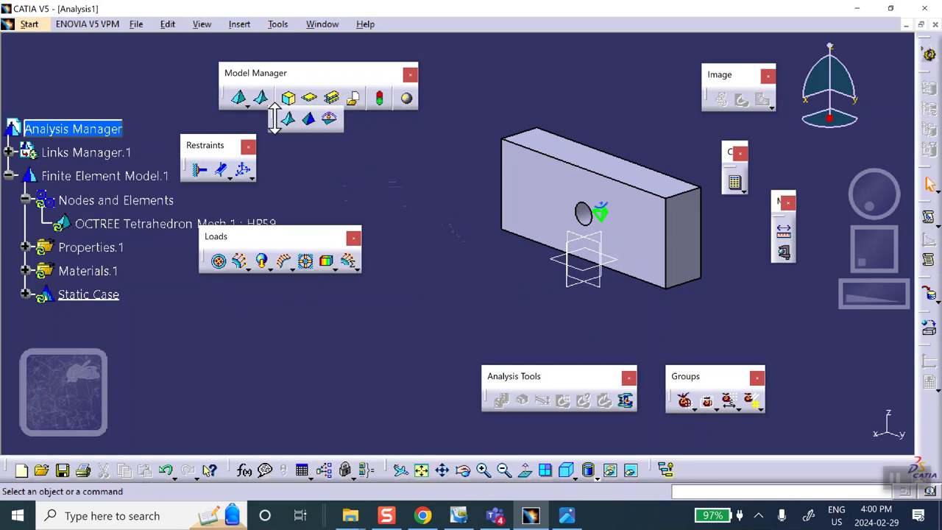
drag(285, 145, 300, 171)
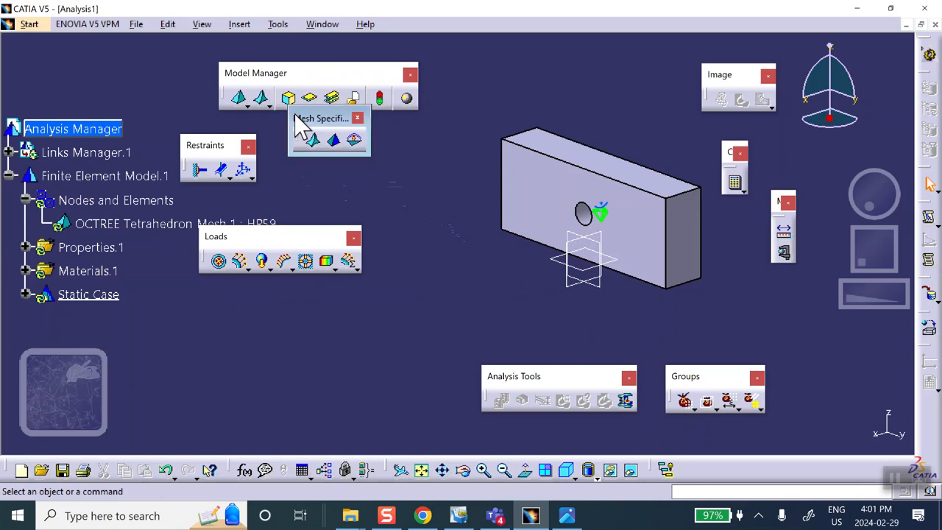
drag(298, 125, 310, 149)
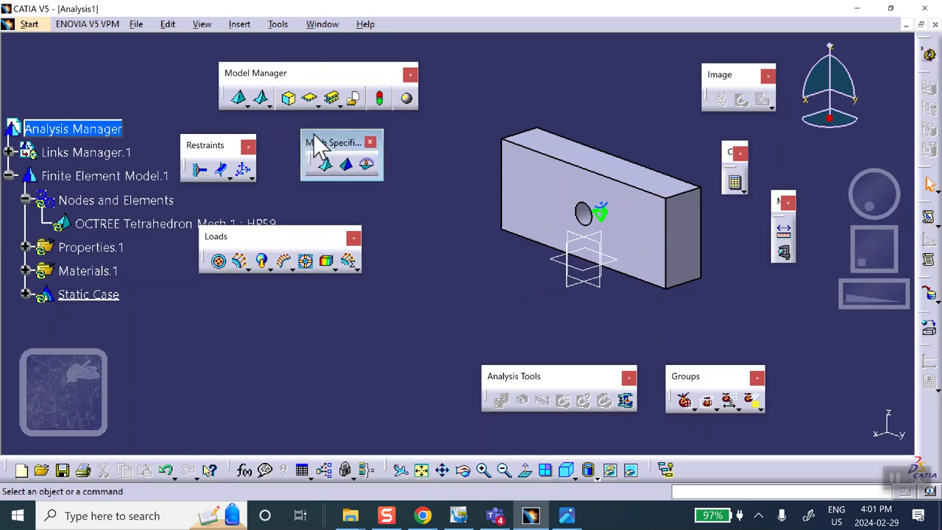
click(348, 167)
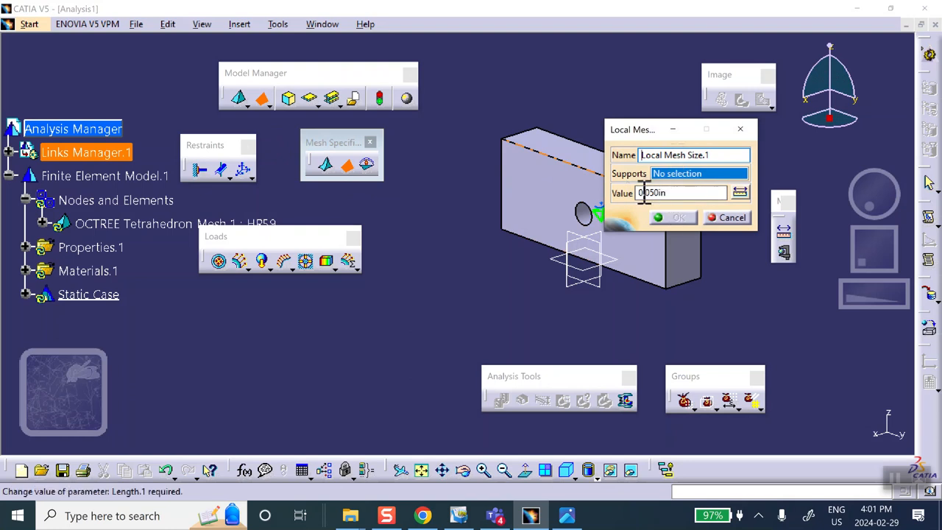
middle_drag(599, 99, 519, 69)
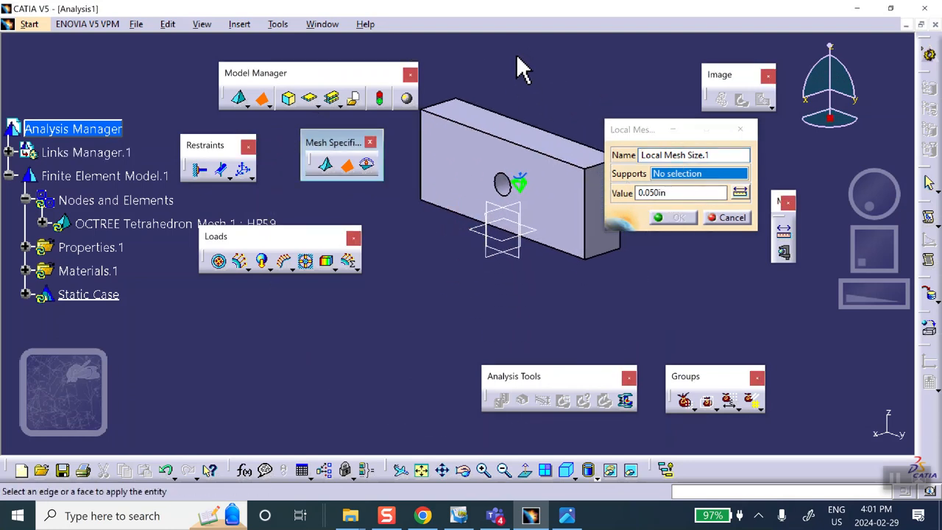
middle_drag(510, 141, 448, 175)
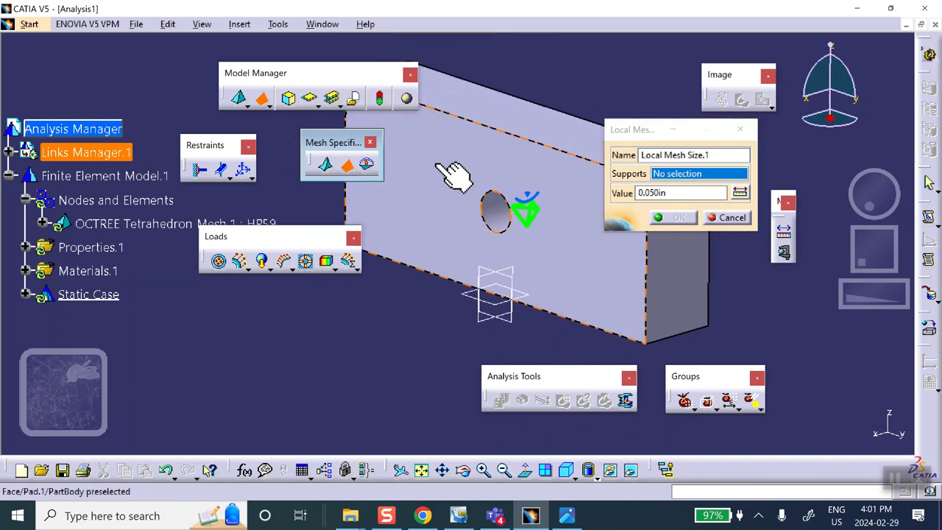
click(504, 215)
click(674, 195)
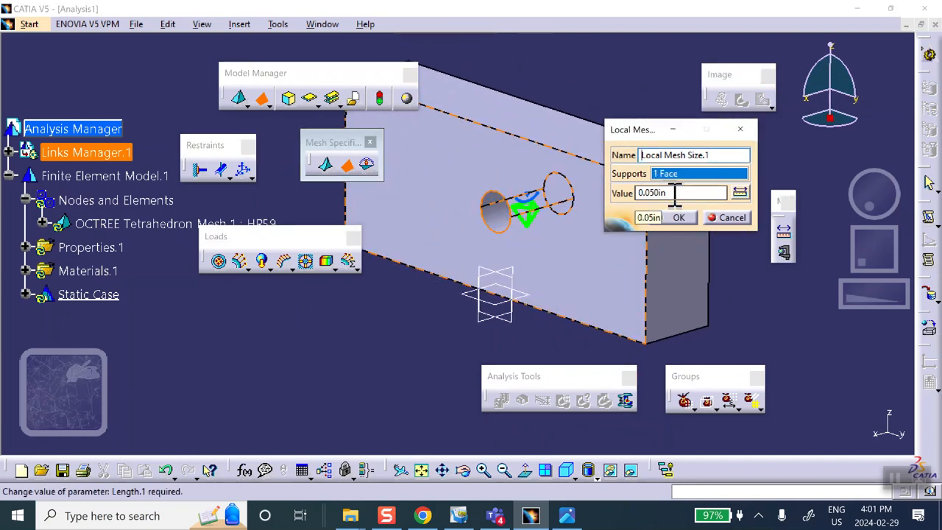
drag(642, 193, 598, 210)
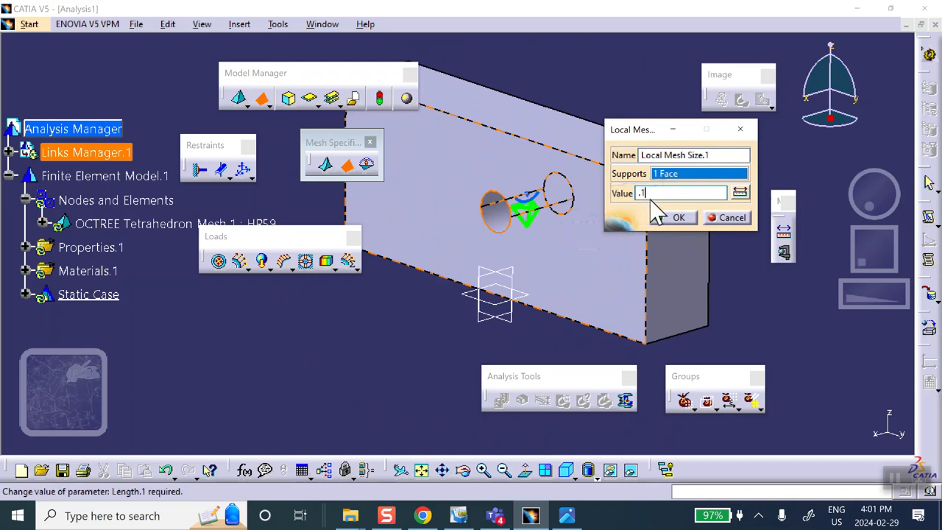
middle_drag(489, 272, 632, 228)
middle_drag(494, 291, 477, 161)
middle_drag(555, 217, 535, 144)
scroll(550, 153, up, 1)
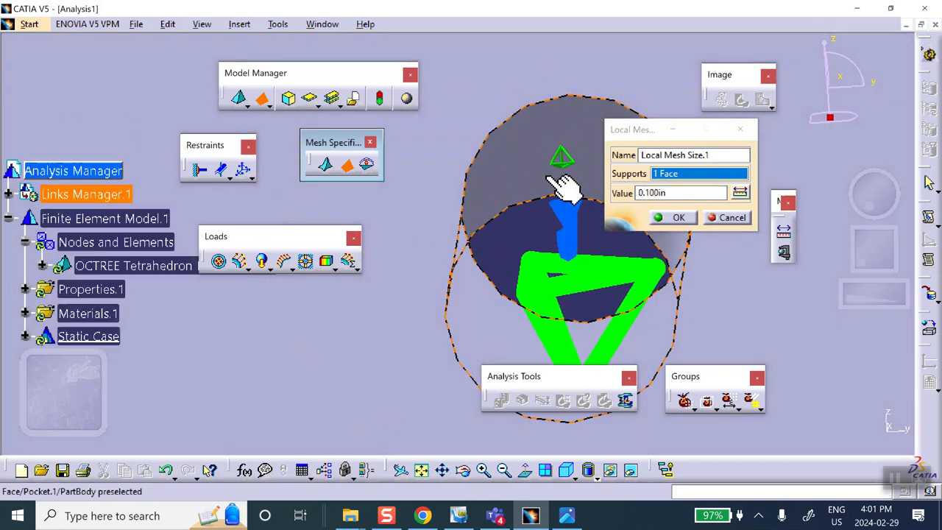
click(675, 217)
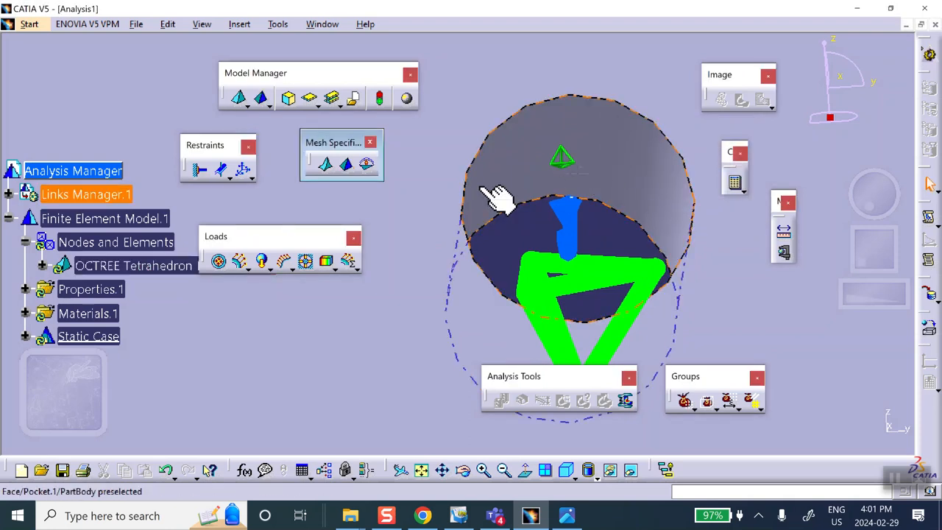
Step: Update the mesh and generate its visualization from Nodes and Elements, and deactivate the mesh image after inspecting it around the pocket
click(42, 266)
scroll(130, 164, down, 3)
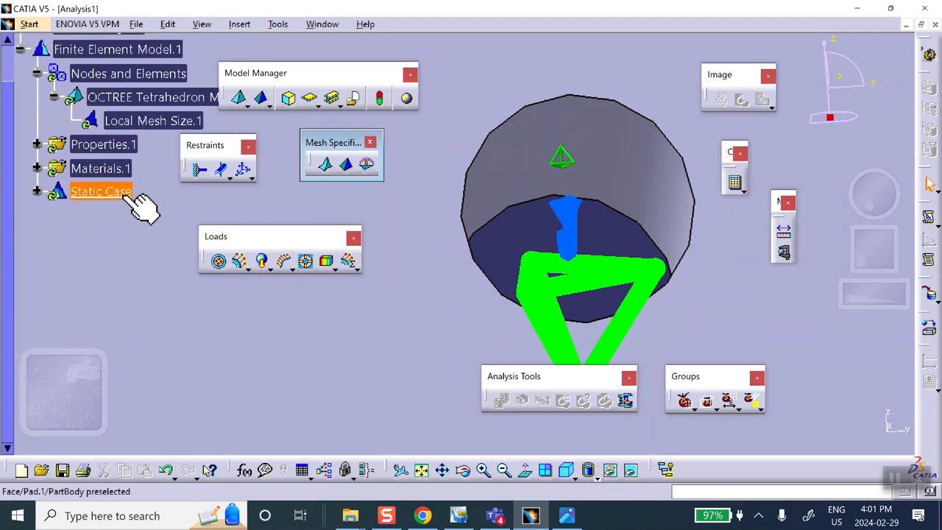
right_click(150, 73)
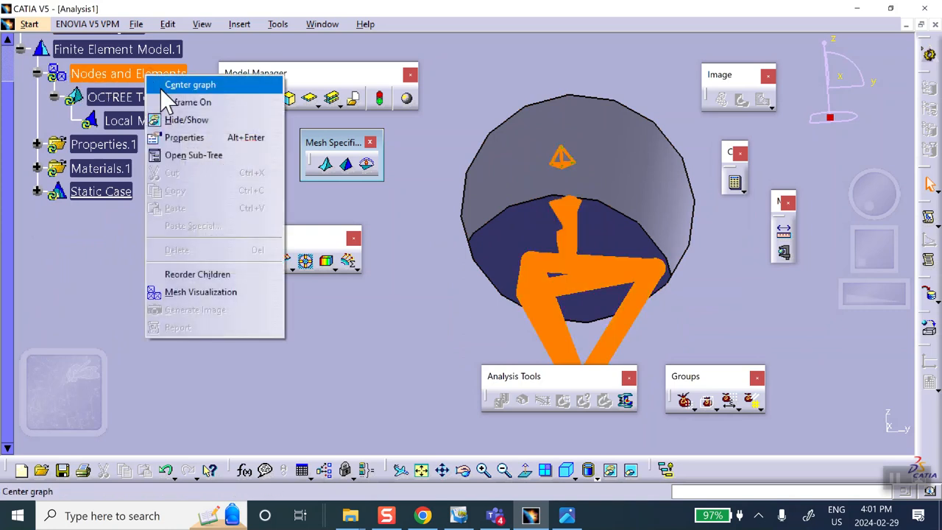
click(199, 292)
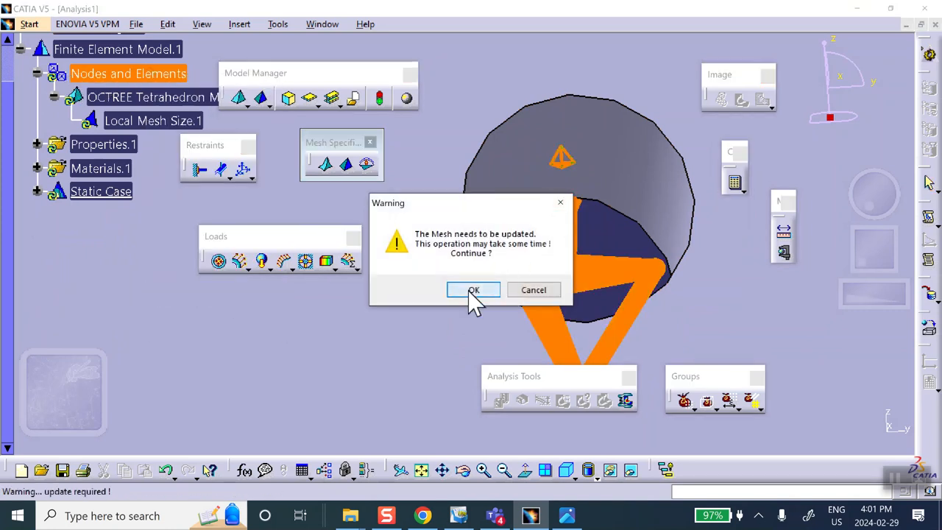
click(473, 290)
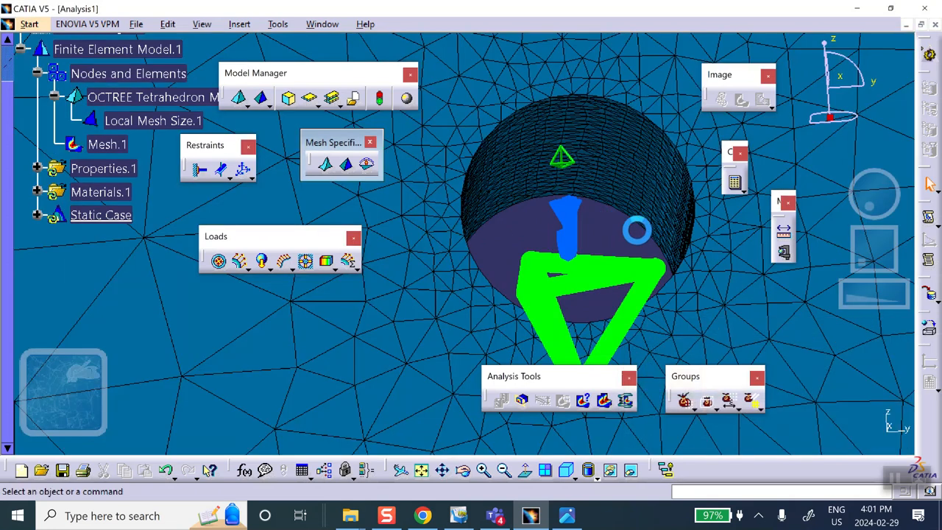
middle_drag(572, 184, 532, 184)
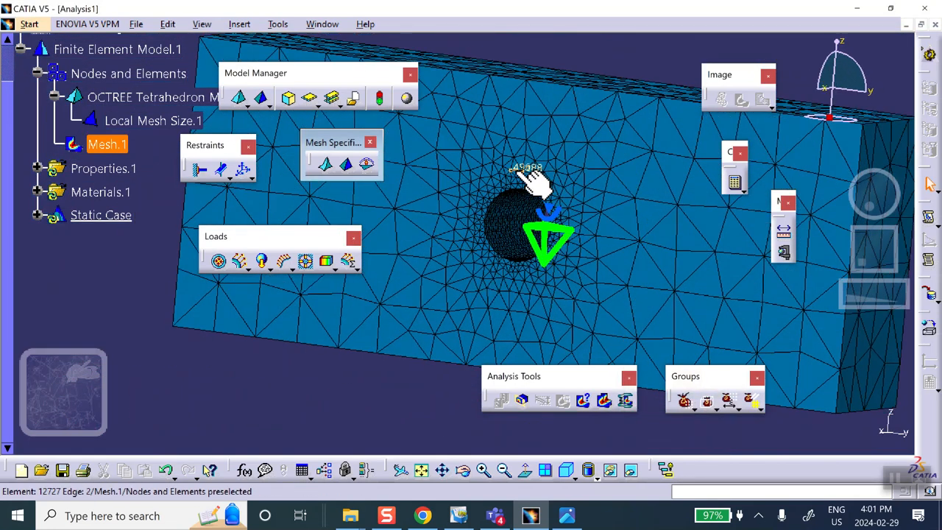
right_click(105, 141)
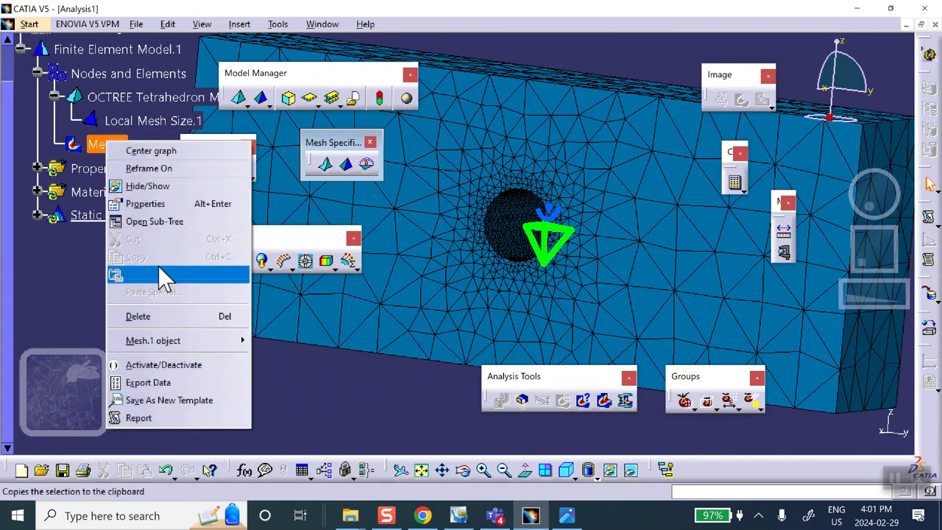
click(158, 363)
Step: Apply a clamp restraint to one small end face of the block
middle_drag(514, 185, 685, 227)
middle_drag(374, 203, 515, 192)
click(200, 170)
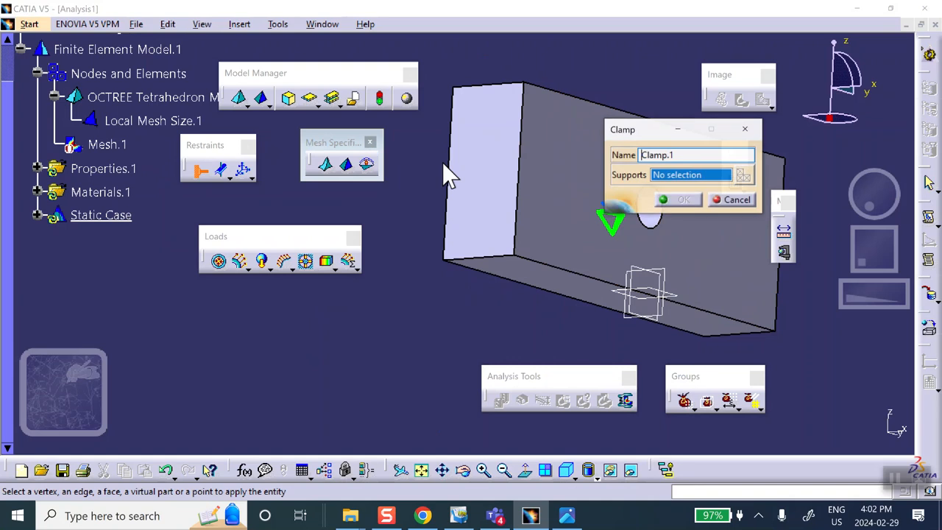
click(515, 184)
click(684, 199)
Step: Start a Distributed Force and define its global force vector with Z at 0 and Y at 2000 lbf
middle_drag(594, 152, 280, 319)
middle_drag(500, 140, 564, 172)
click(517, 274)
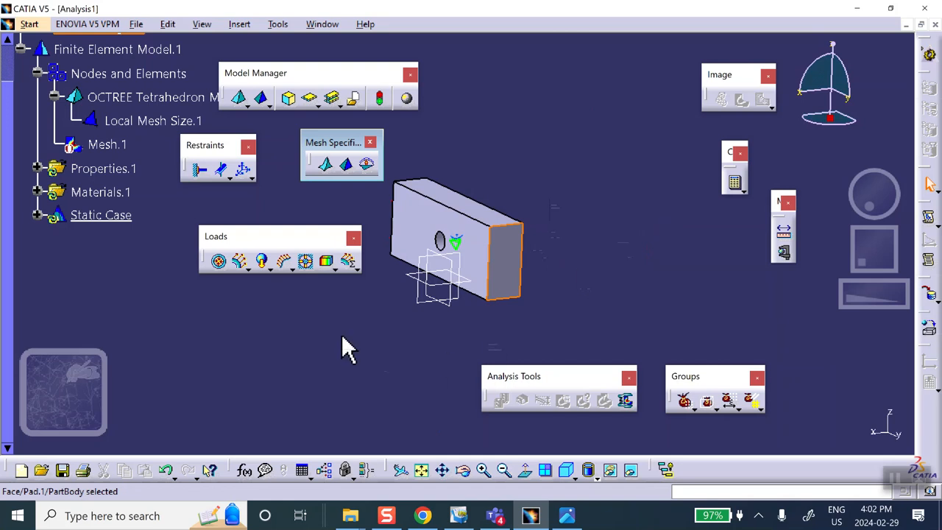
click(240, 263)
click(503, 255)
click(503, 254)
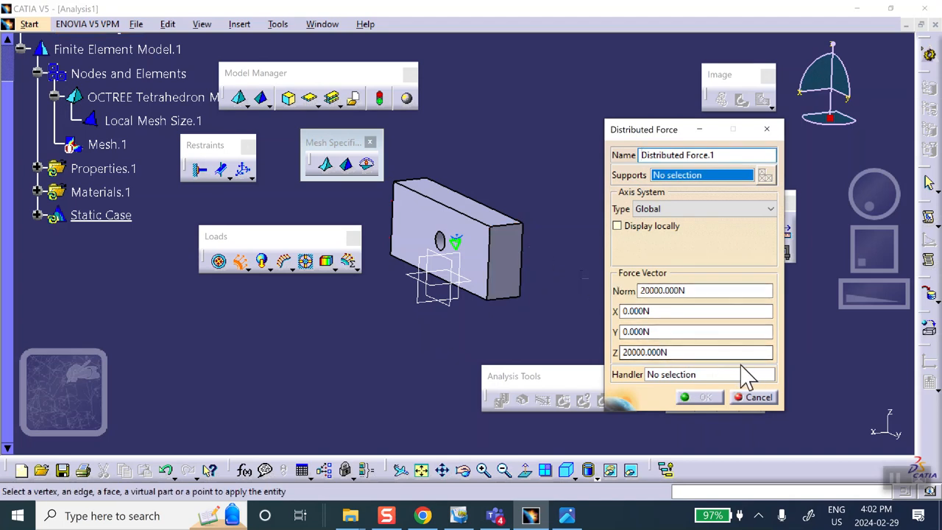
double_click(690, 352)
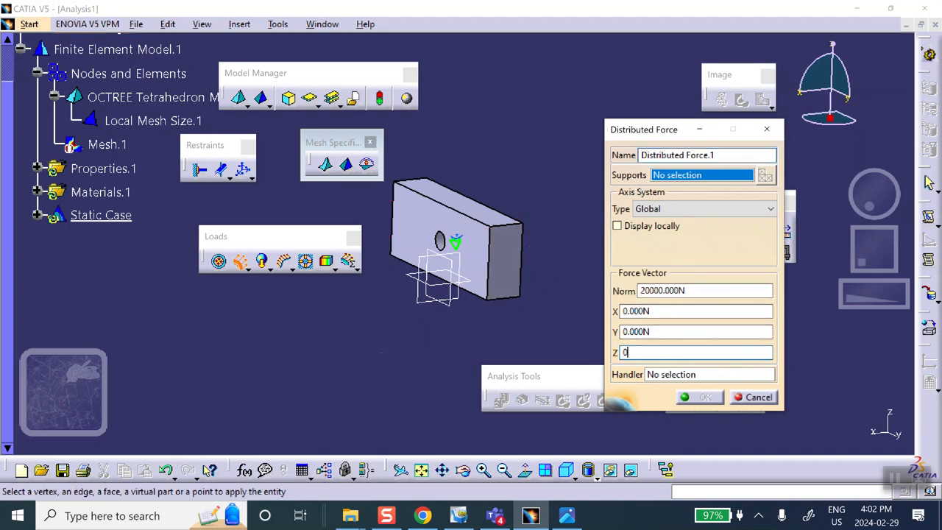
click(671, 332)
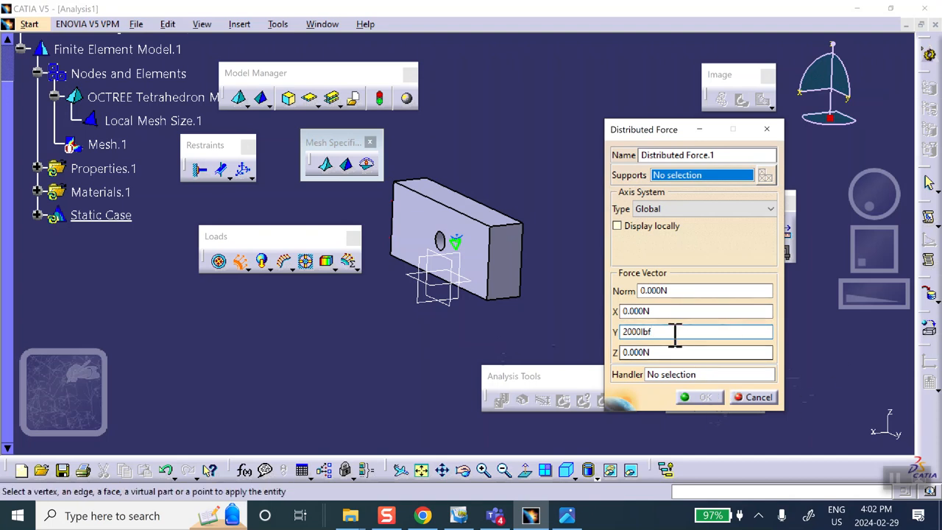
Step: Apply the distributed force to the small end face opposite the clamp and inspect its arrows on the block
click(500, 283)
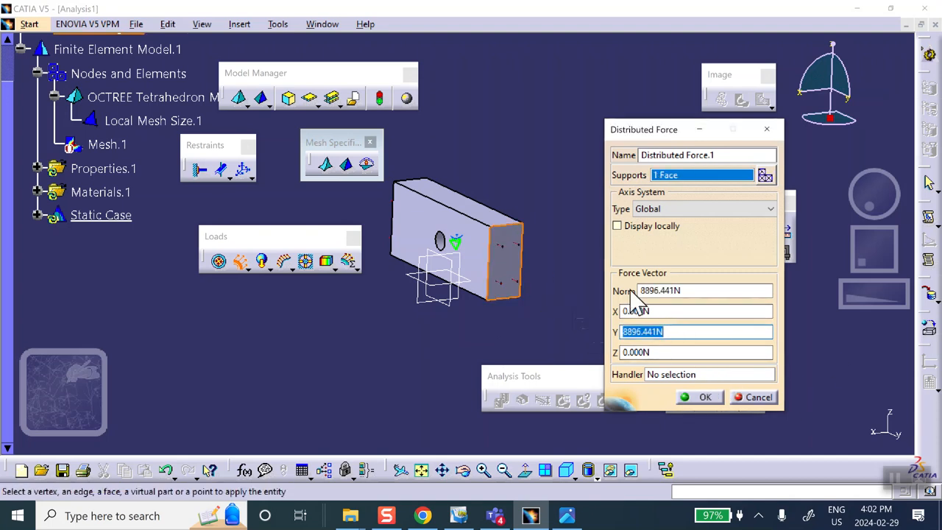
click(703, 398)
middle_drag(536, 261, 541, 147)
middle_drag(451, 356, 519, 368)
middle_drag(580, 319, 433, 282)
middle_drag(653, 195, 594, 210)
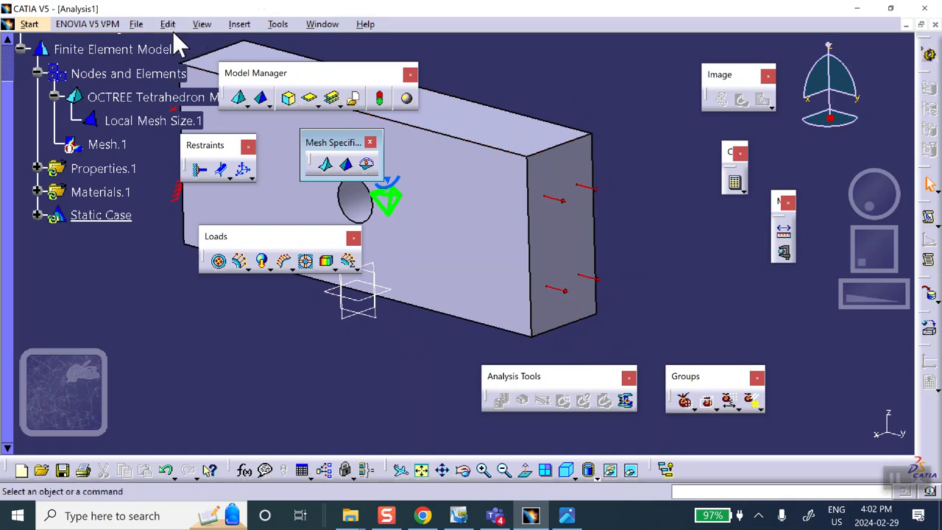
Step: Set the default units to Pound Force (lbf) for force and Lb.force per square inch (psi) for pressure
click(275, 25)
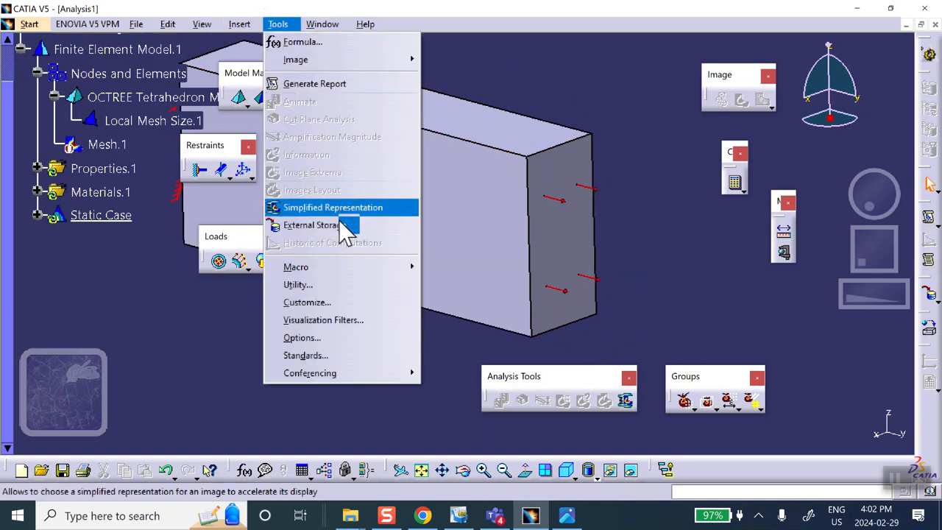
click(307, 338)
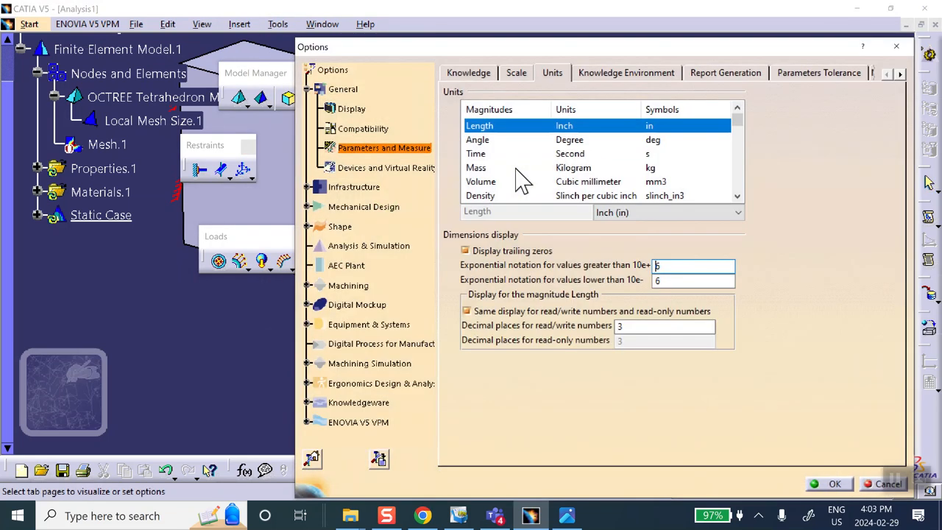
scroll(508, 158, down, 1)
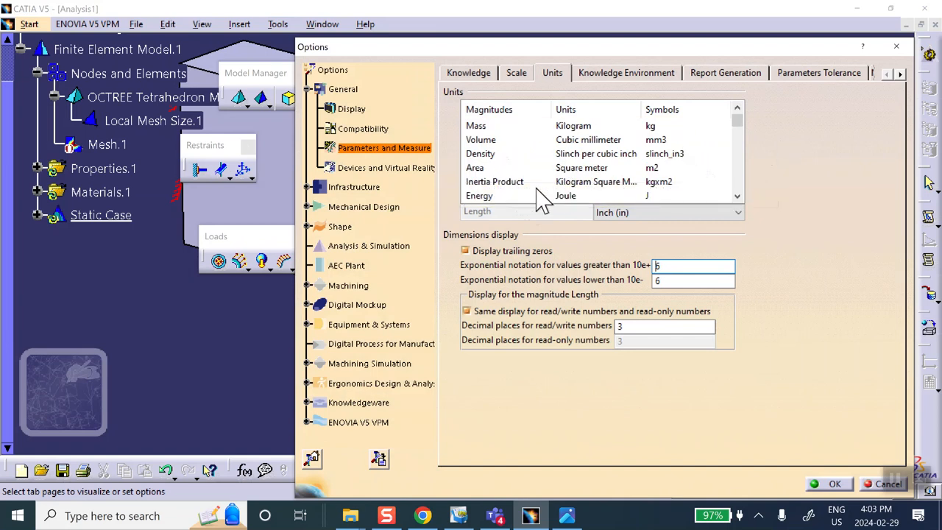
scroll(510, 180, down, 1)
scroll(500, 194, down, 1)
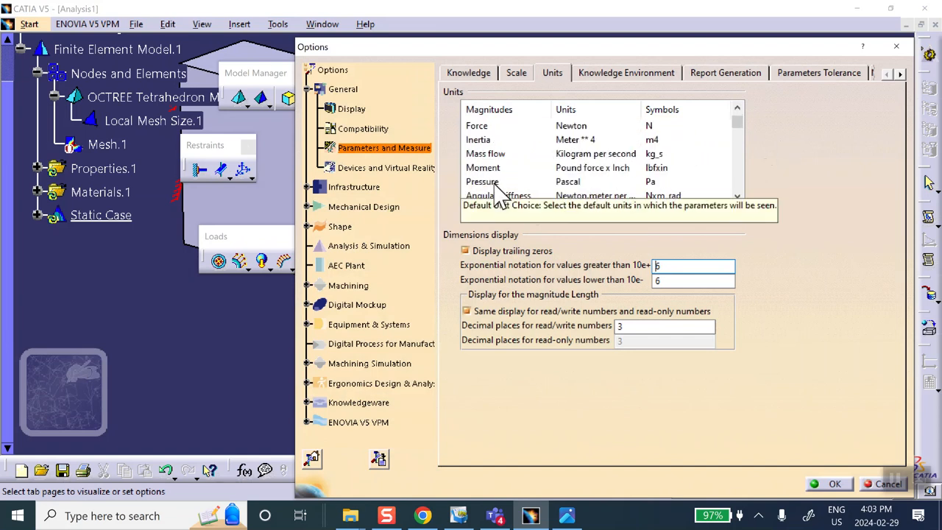
click(478, 126)
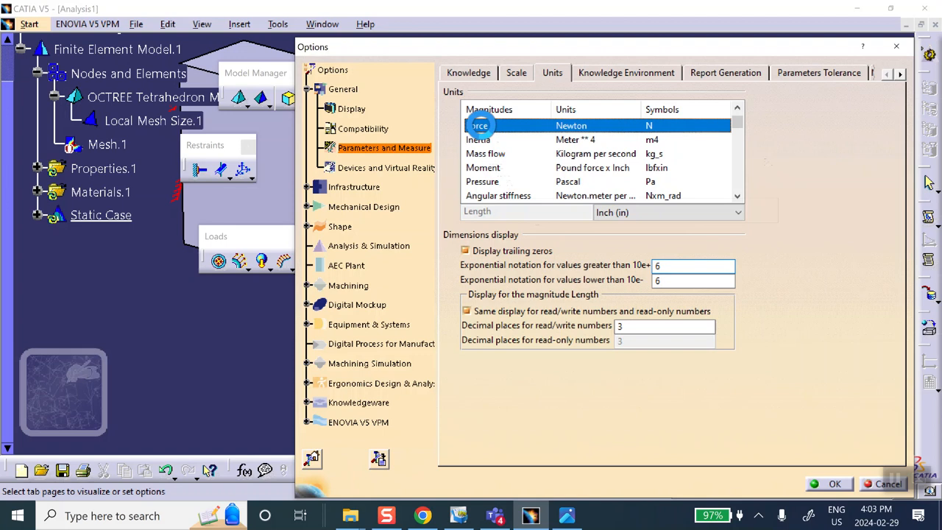
click(717, 212)
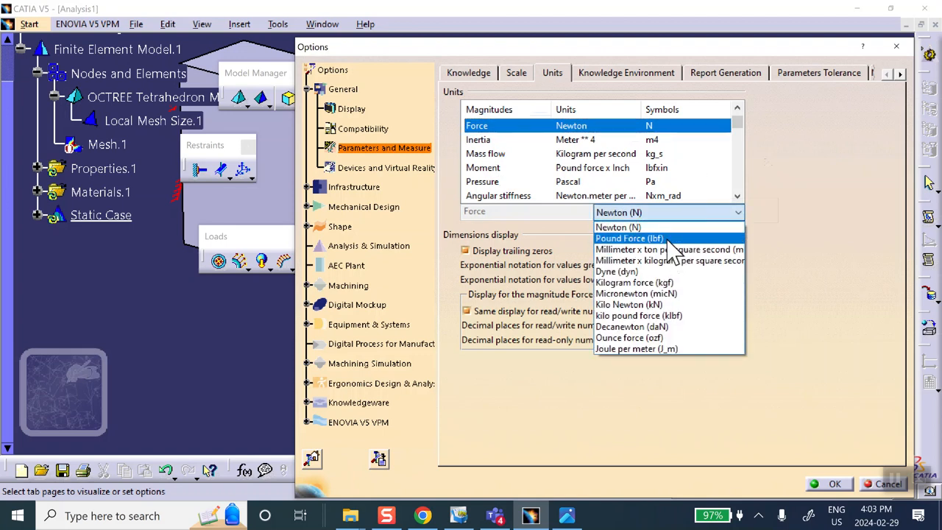
click(636, 238)
click(493, 184)
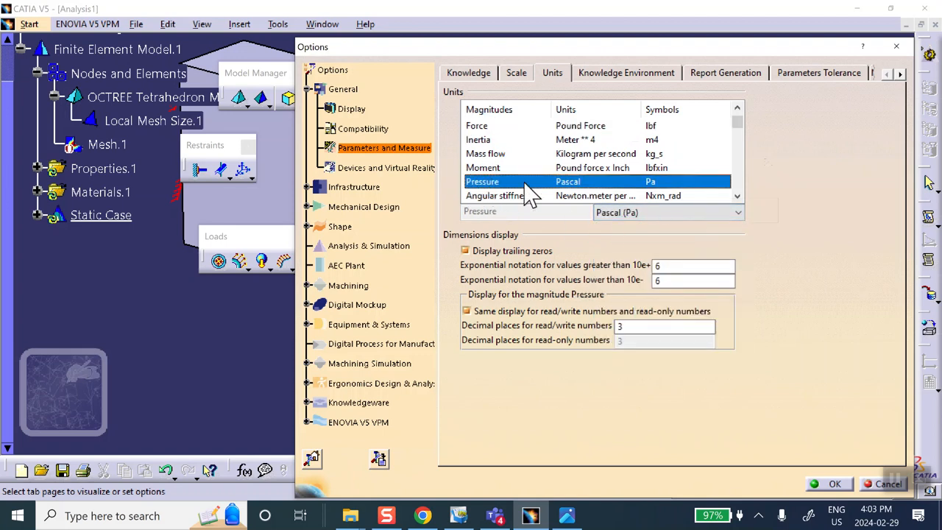
click(665, 215)
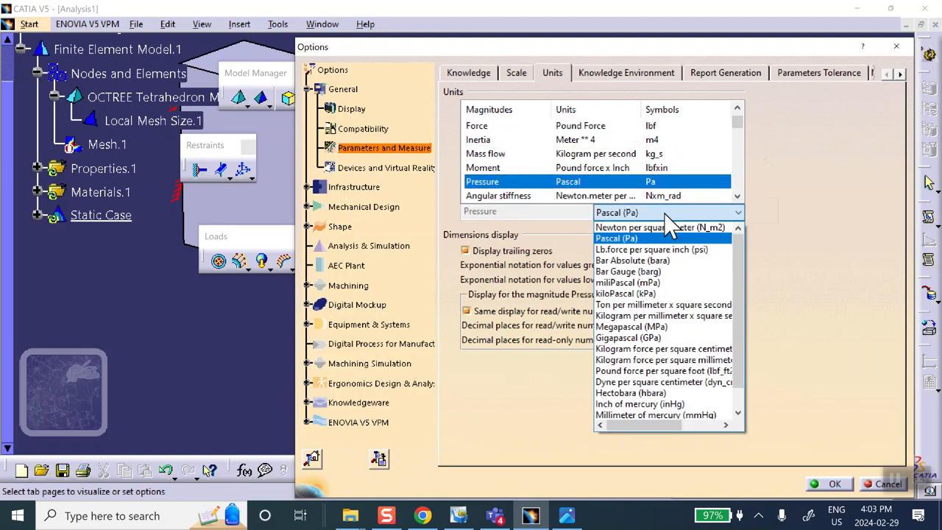
click(637, 251)
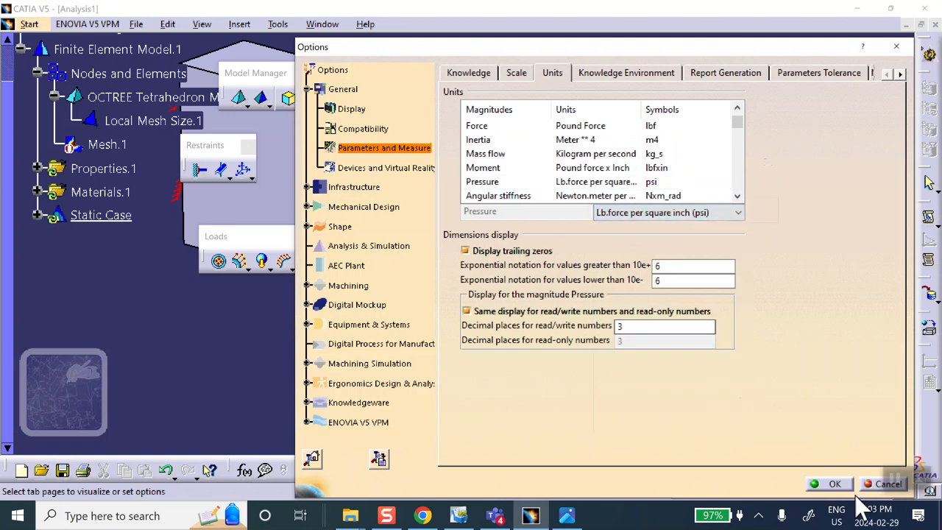
click(833, 484)
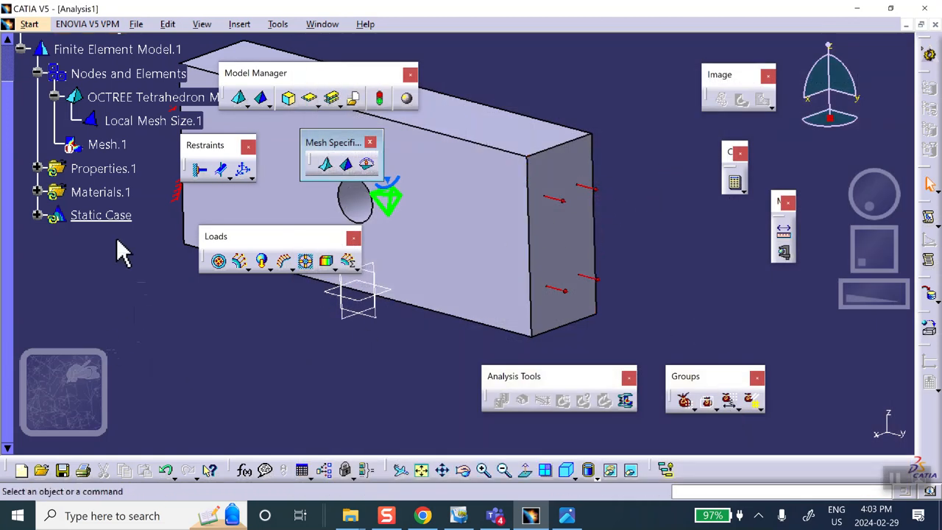
Step: Open the distributed force under the static case's loads to check its vector in the new unit, and close it
click(37, 215)
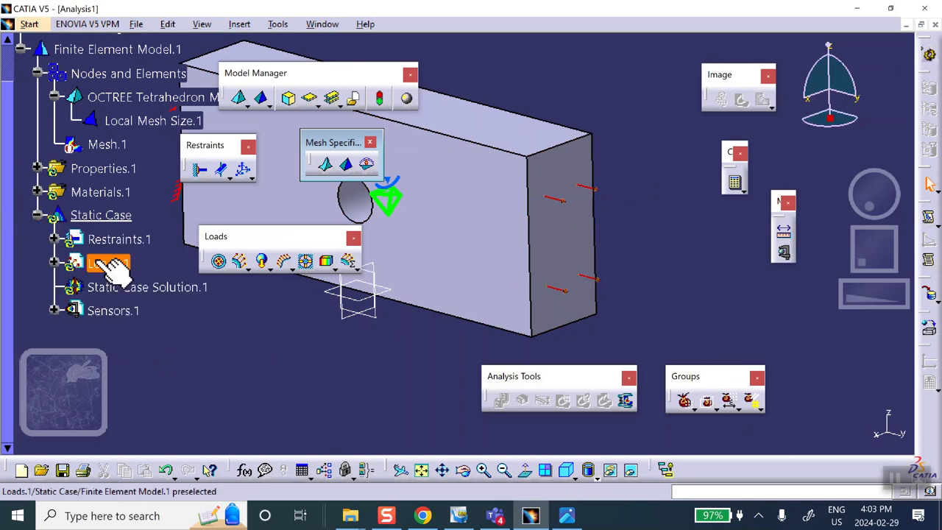
click(54, 263)
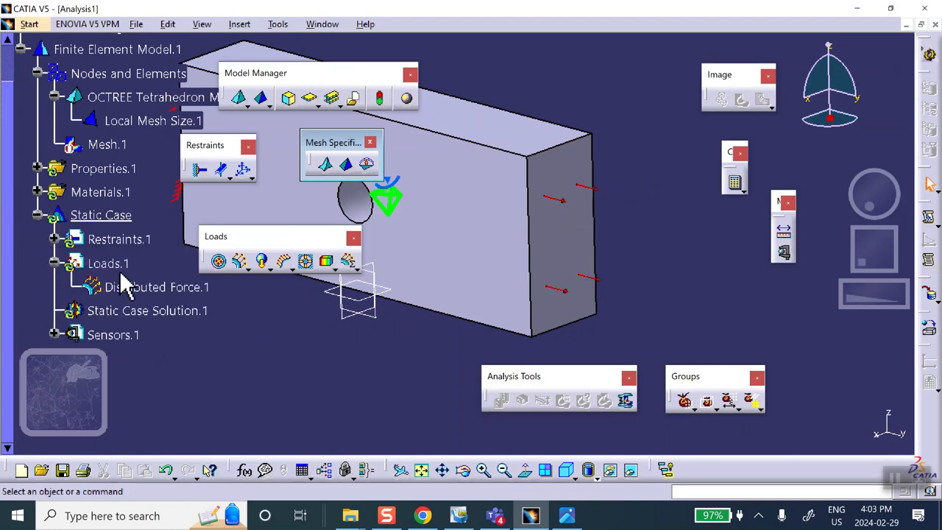
double_click(144, 287)
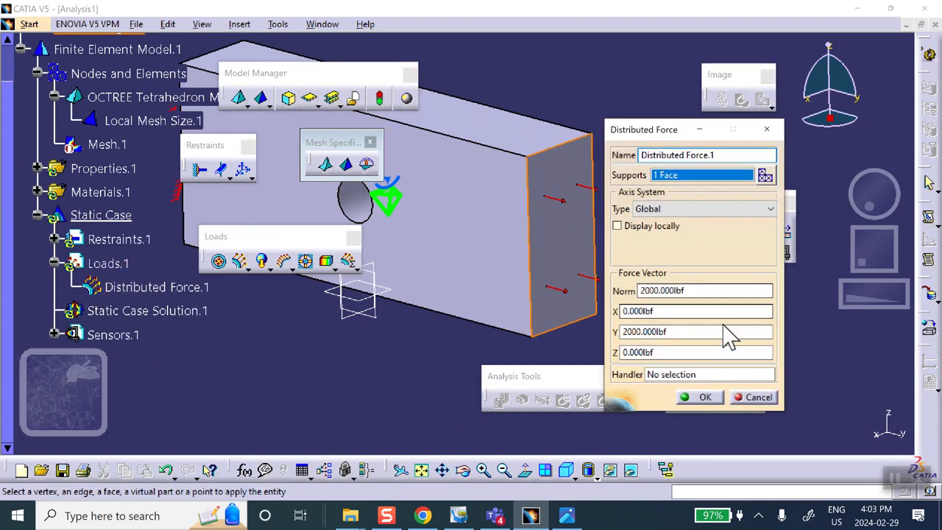
click(697, 398)
Step: Compute the complete analysis with the All option
middle_drag(519, 247, 563, 309)
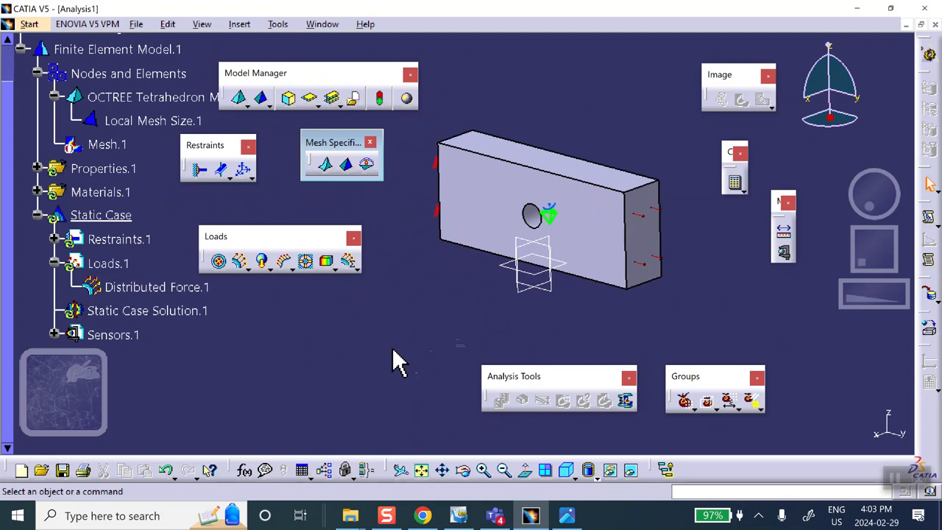
click(736, 184)
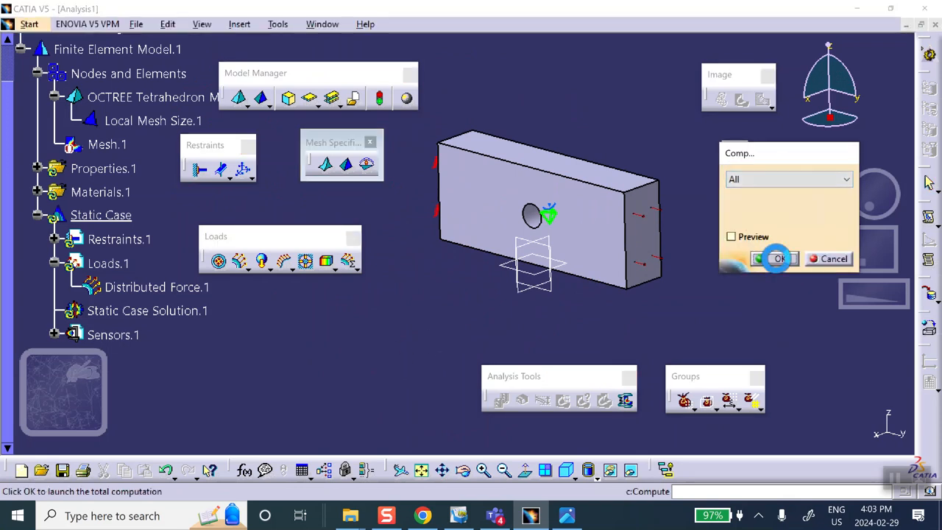
click(778, 258)
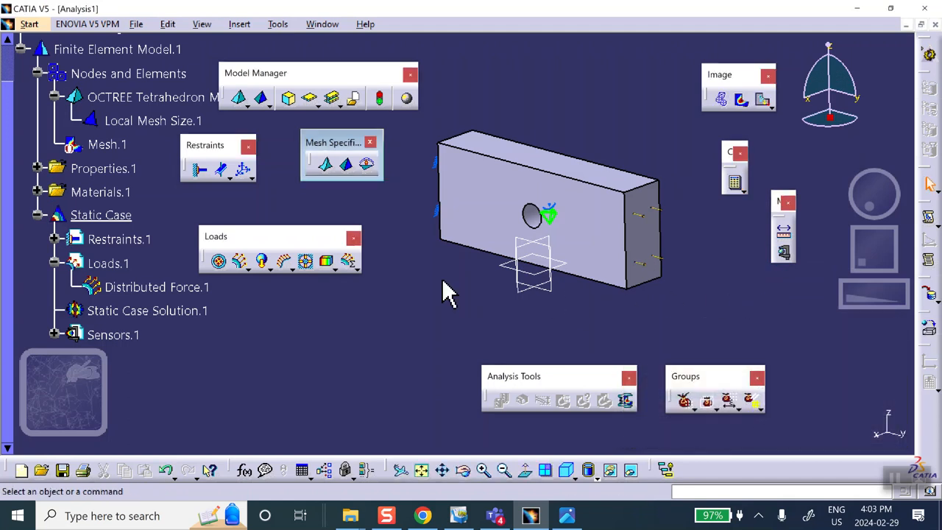
Step: Generate the deformed mesh image of the block and play its deformation animation
click(720, 100)
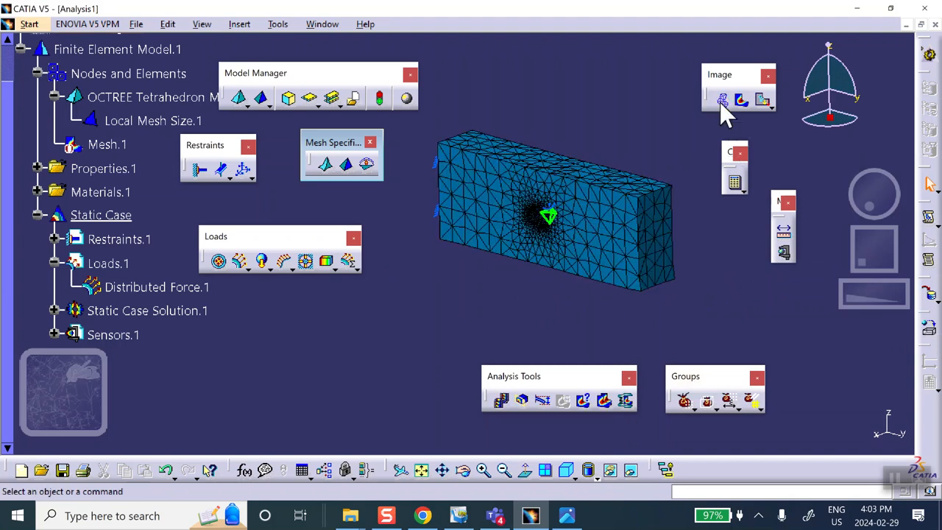
middle_drag(574, 231, 471, 252)
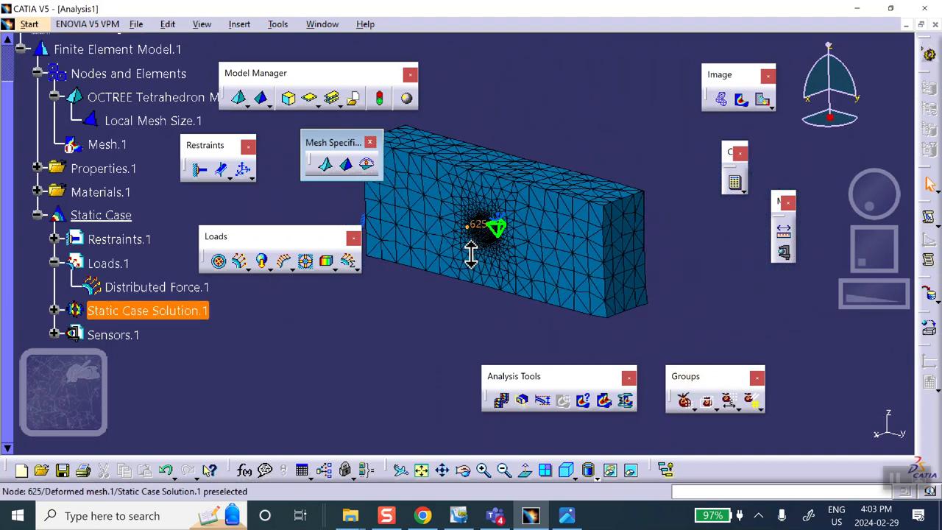
click(501, 398)
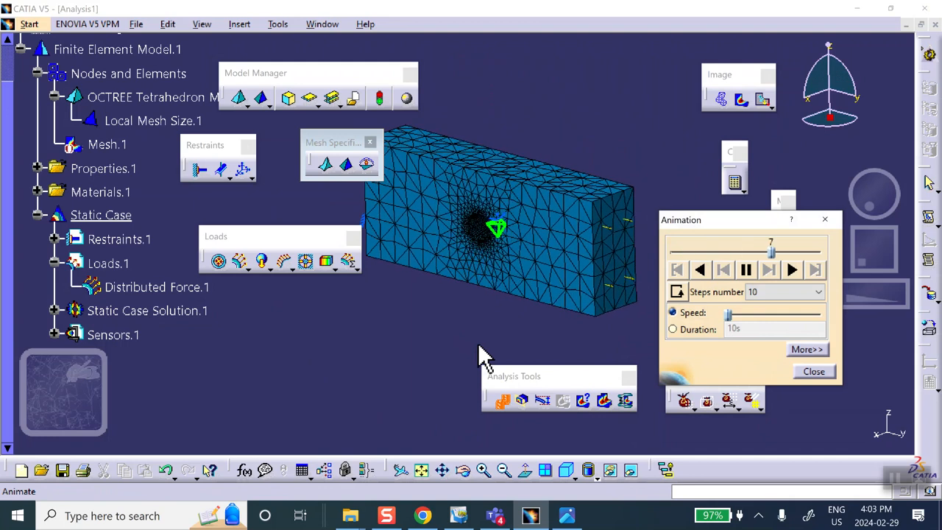
click(817, 372)
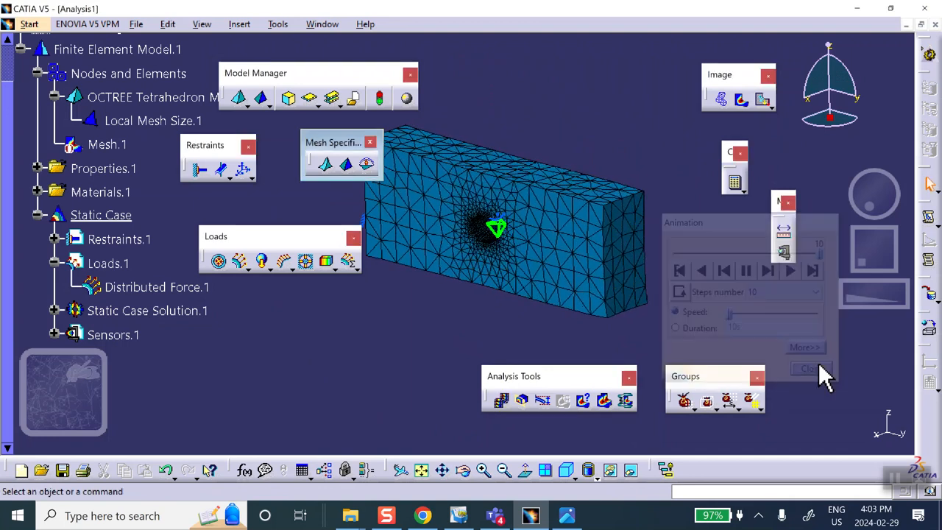
Step: Generate the translational displacement image, change its type to Average iso, and render it as filled color bands without mesh lines
click(763, 102)
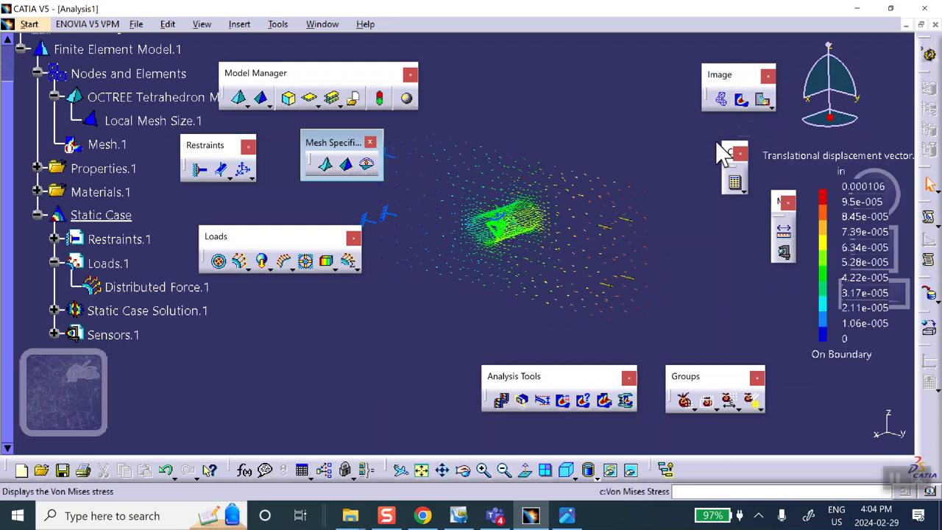
double_click(604, 197)
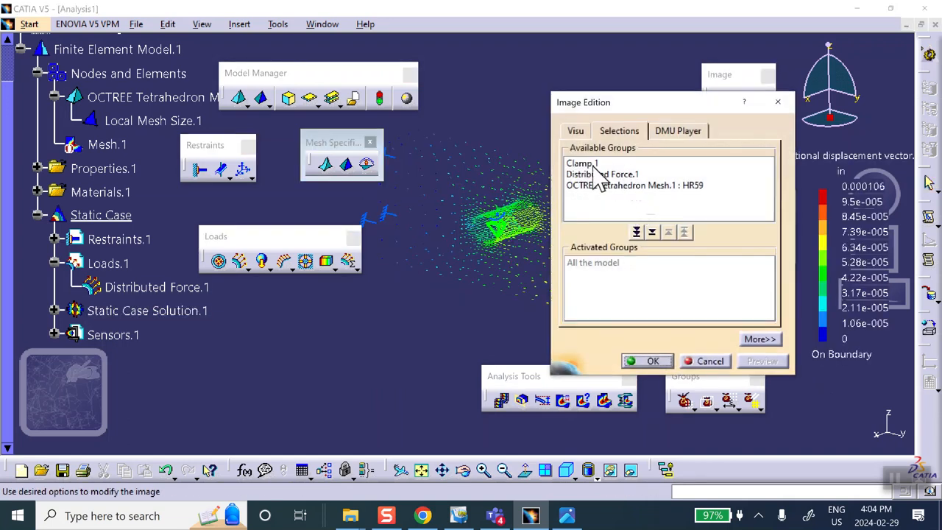
click(577, 132)
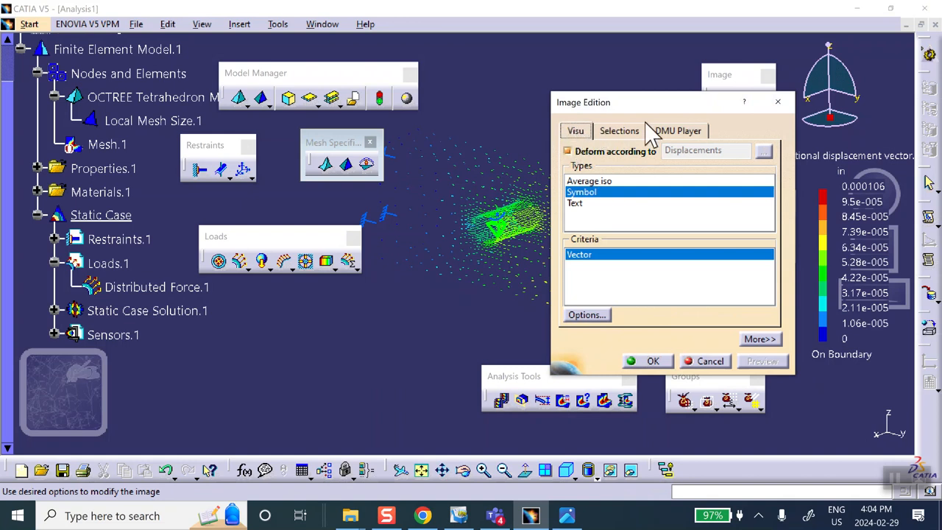
click(608, 181)
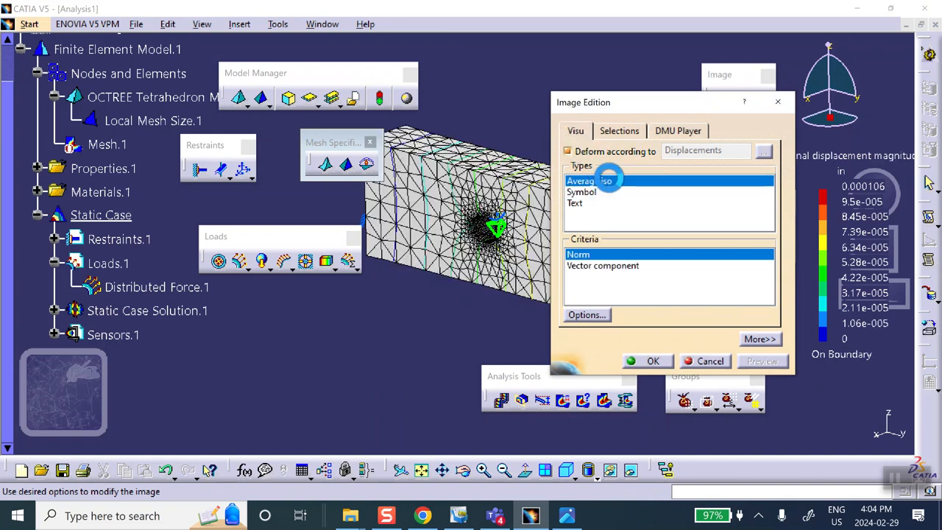
click(667, 359)
click(591, 465)
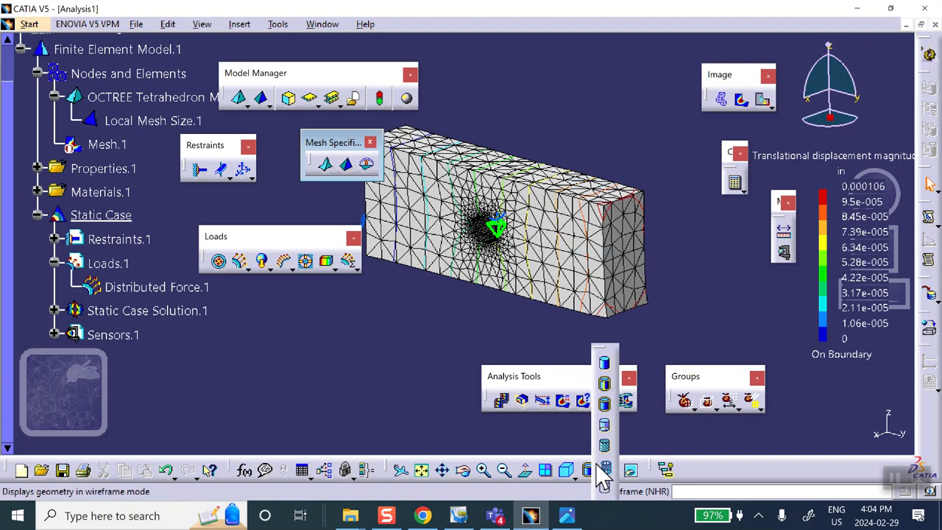
click(606, 427)
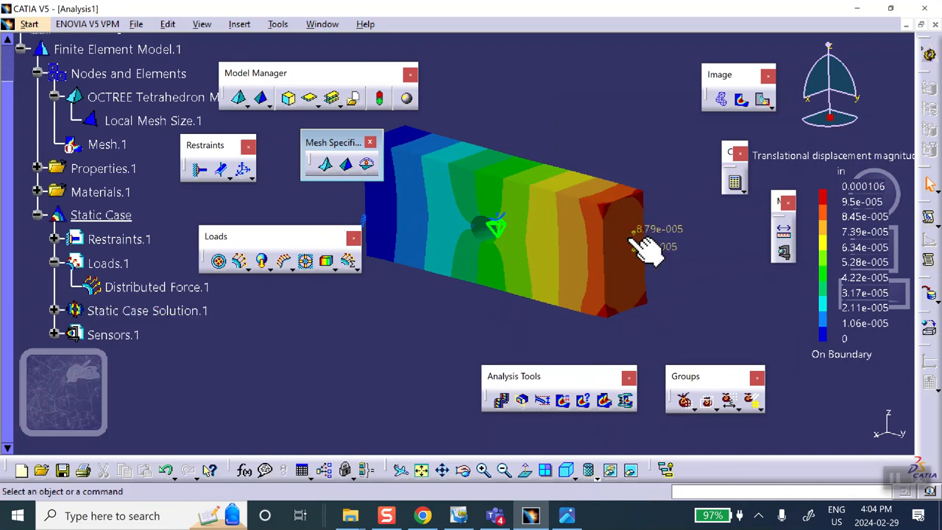
Step: Generate the Von Mises stress image and examine the stress distribution around the pocket and end faces
click(741, 100)
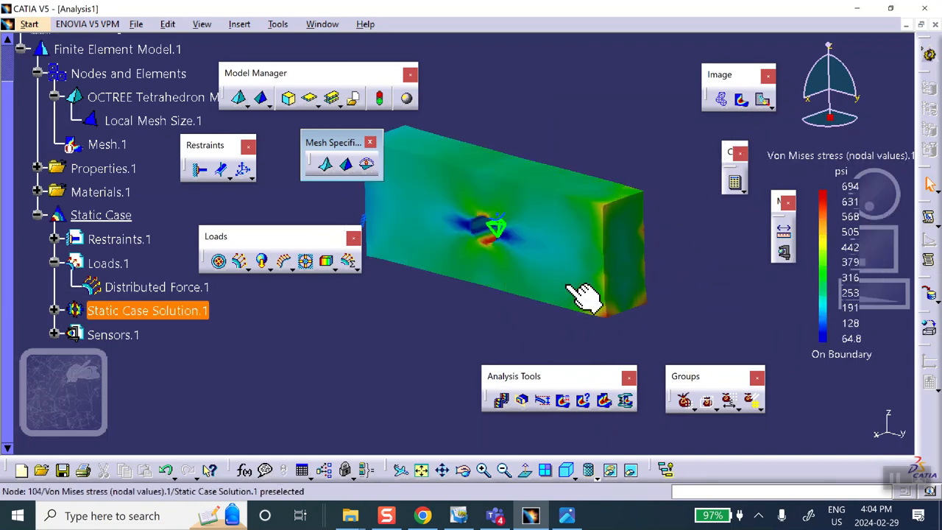
middle_drag(620, 248, 599, 257)
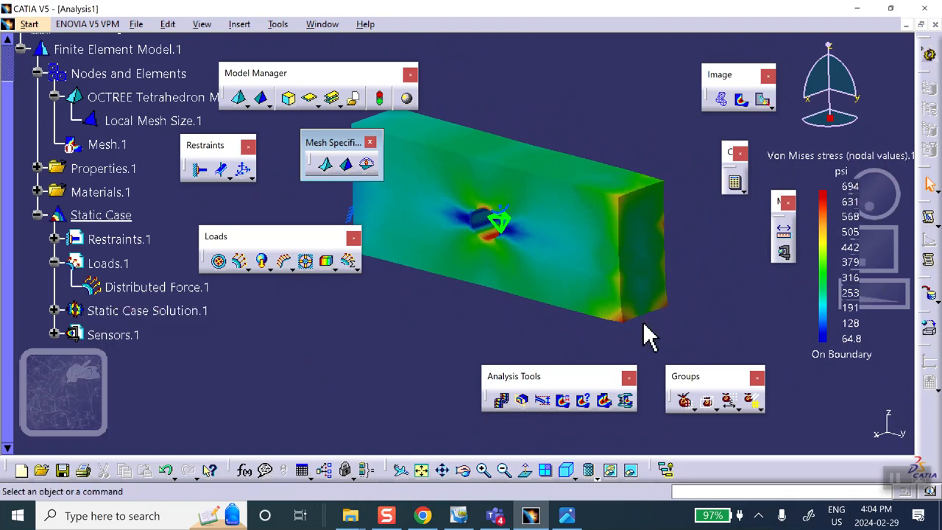
click(783, 229)
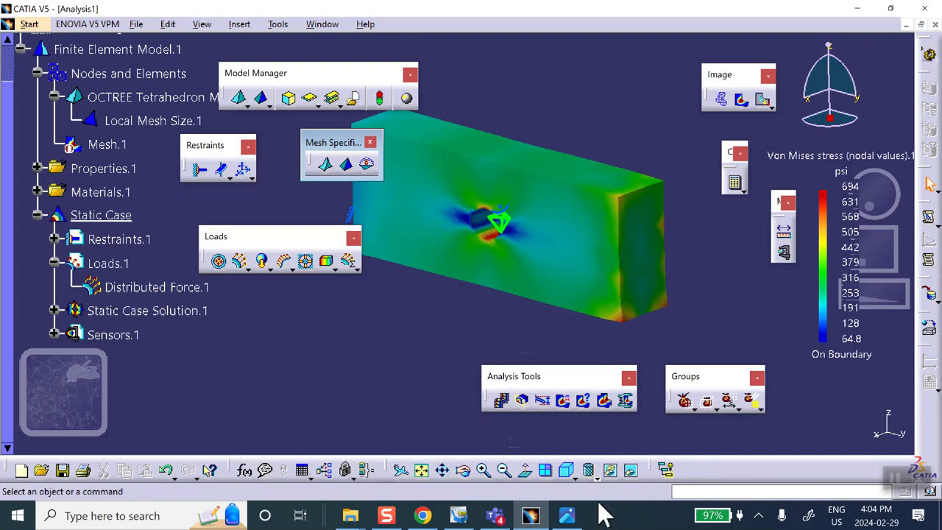
Step: Customize the view mode to show all edges and points with Material shading on the Von Mises stress image
click(599, 472)
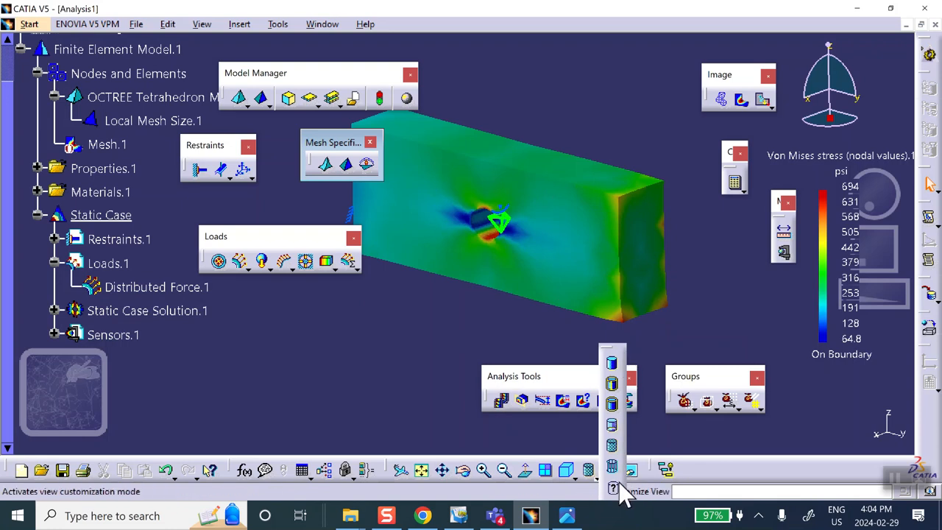
click(611, 486)
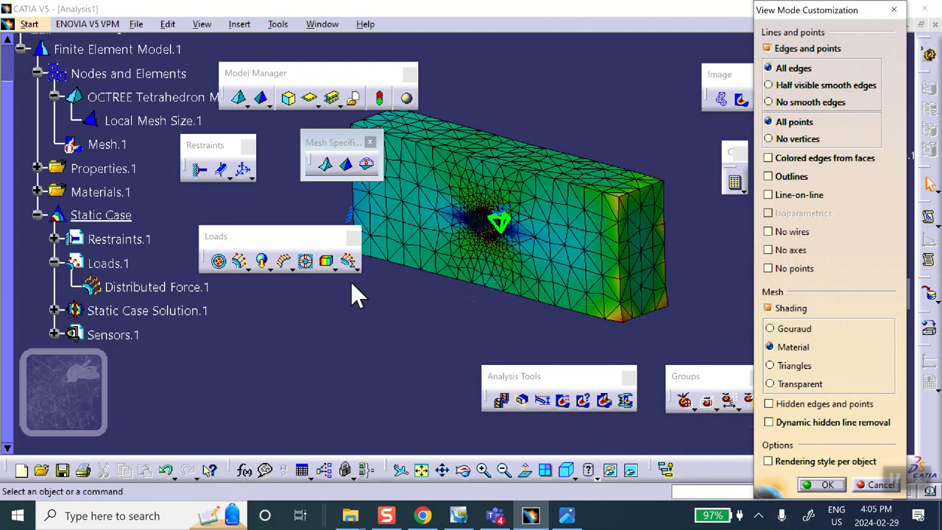
click(824, 486)
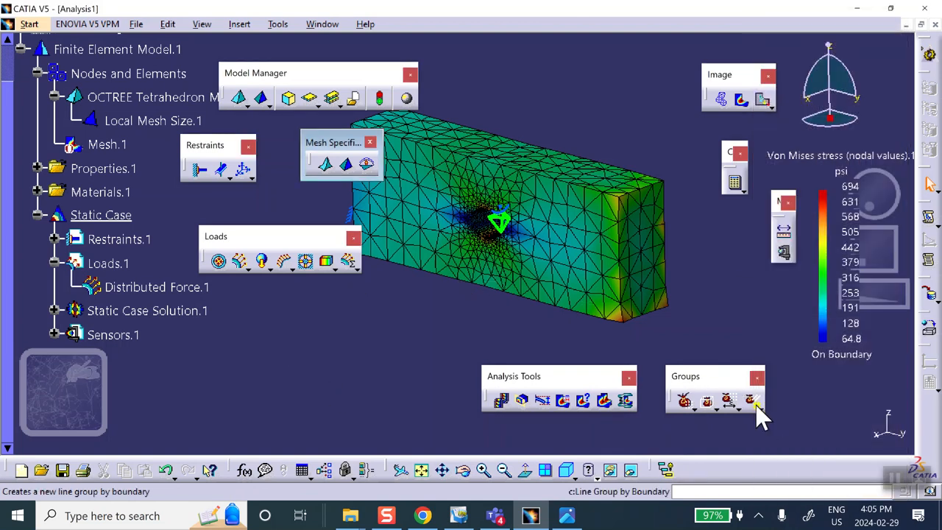
middle_drag(471, 295, 523, 345)
click(538, 306)
scroll(523, 345, down, 1)
scroll(88, 184, up, 2)
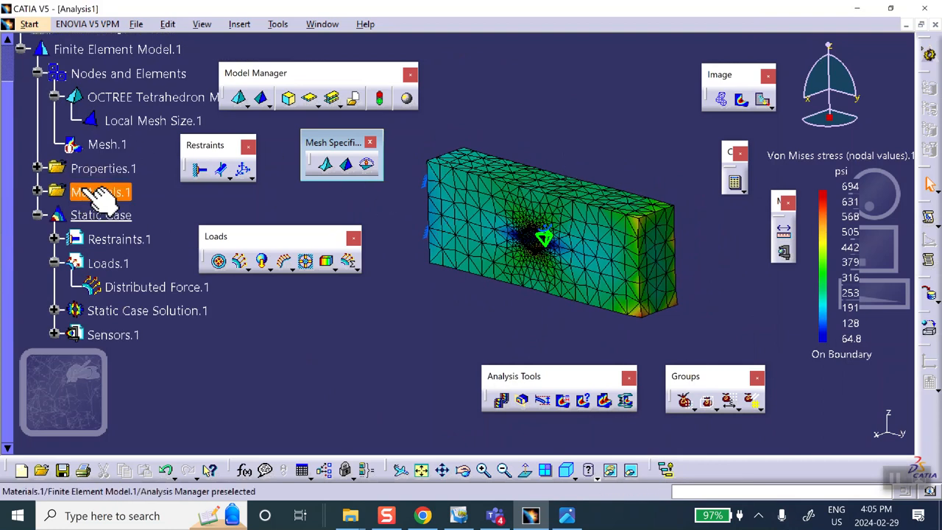
Step: Hide the restraints, the loads and the OCTREE tetrahedron mesh symbol around the block
right_click(121, 243)
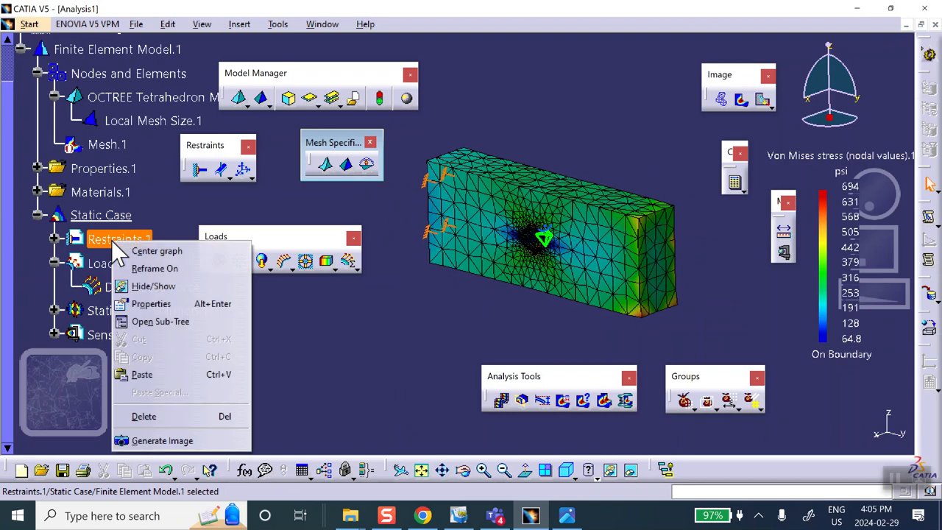
click(151, 281)
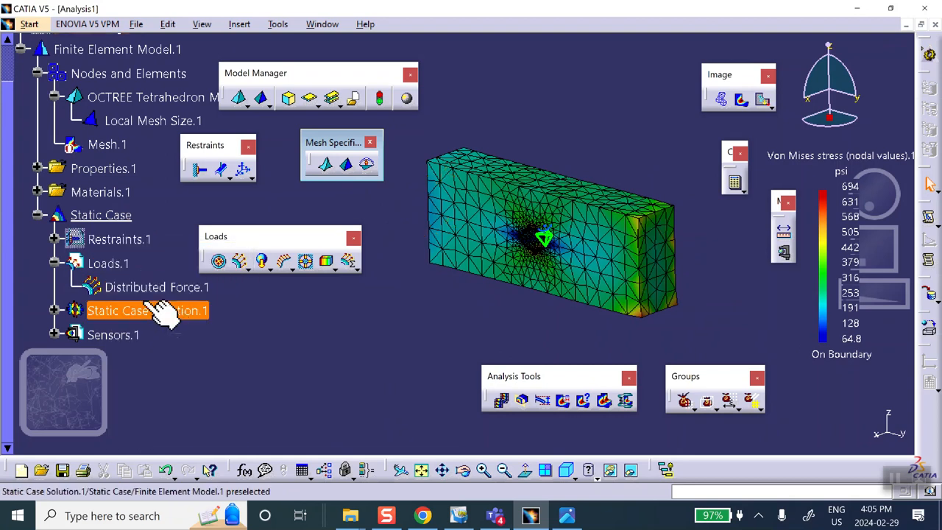
right_click(112, 262)
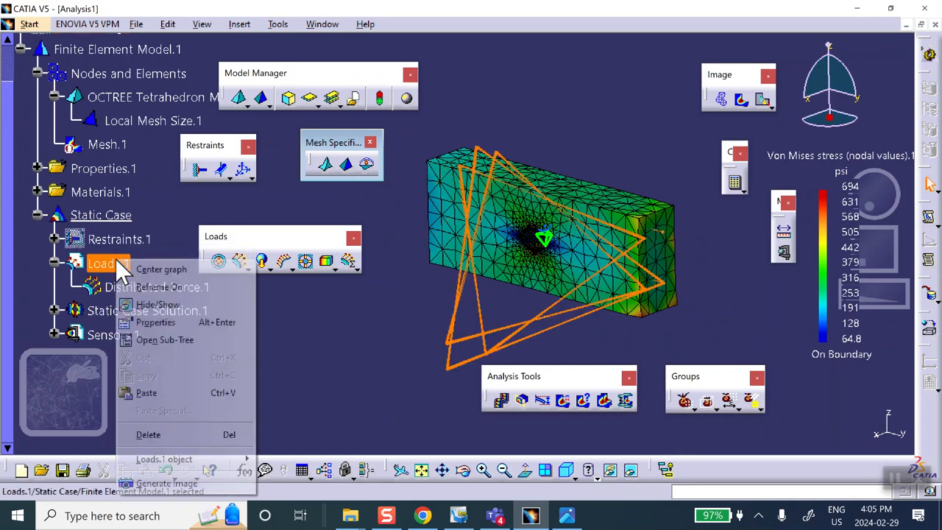
click(158, 303)
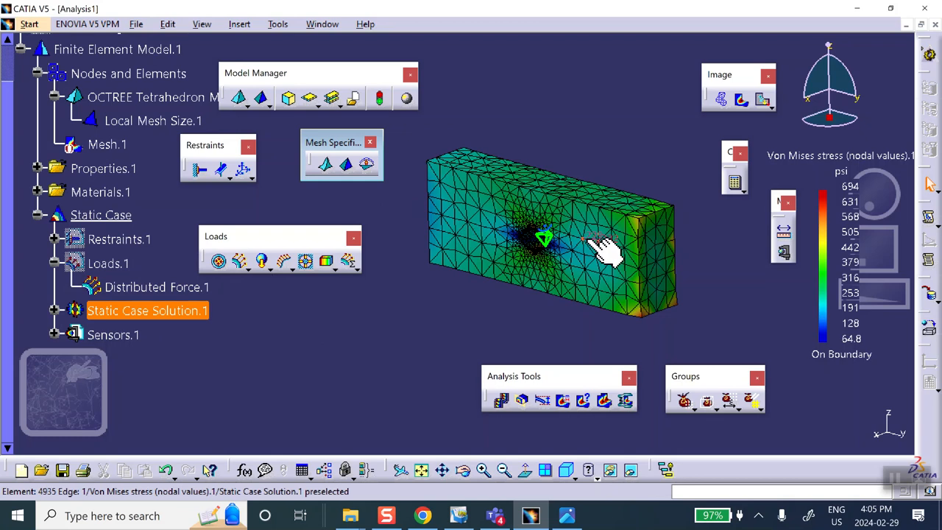
right_click(134, 96)
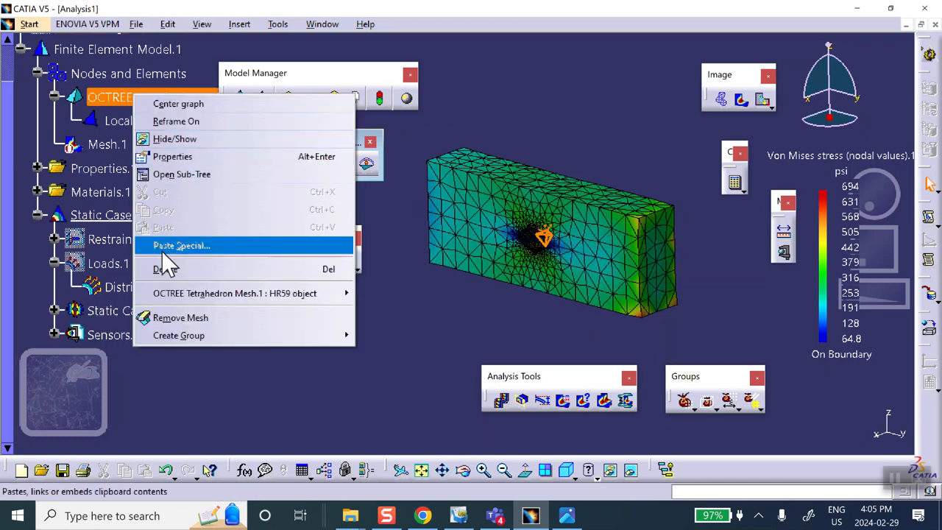
click(172, 140)
middle_drag(477, 298, 312, 188)
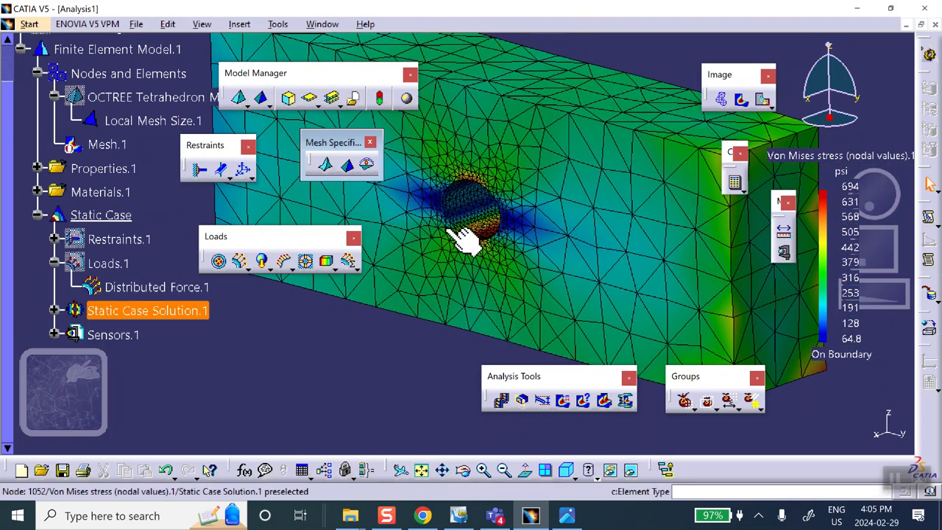
middle_drag(504, 210, 554, 260)
click(429, 278)
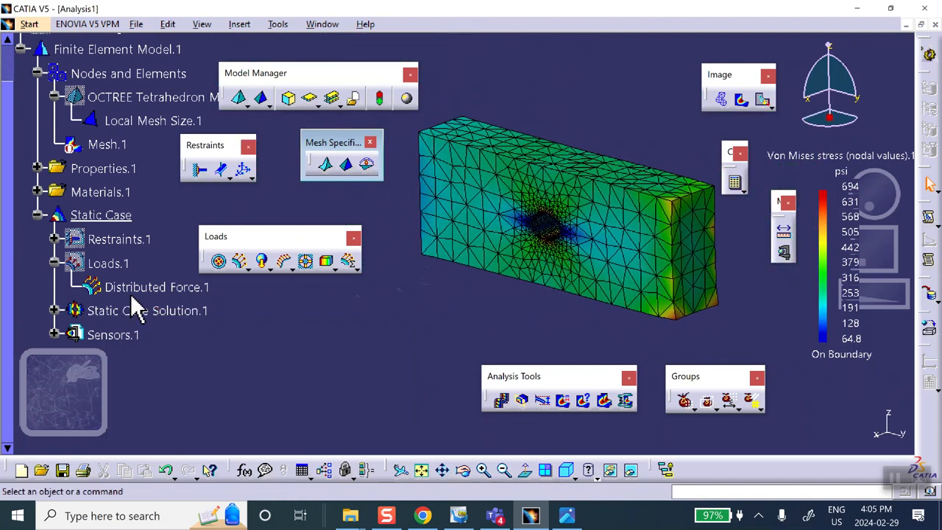
Step: Deactivate the Von Mises stress image under the static case solution and display the block shaded with edges
scroll(89, 270, down, 4)
scroll(90, 158, up, 1)
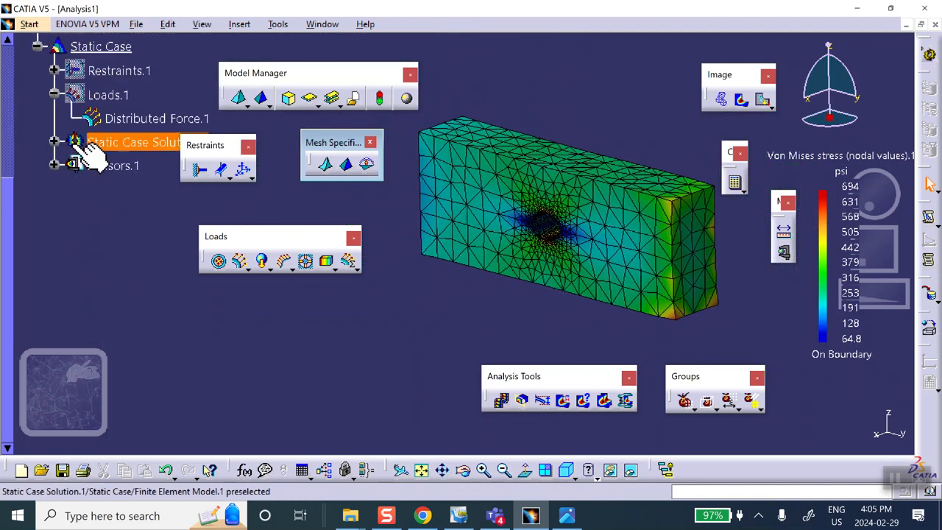
click(55, 141)
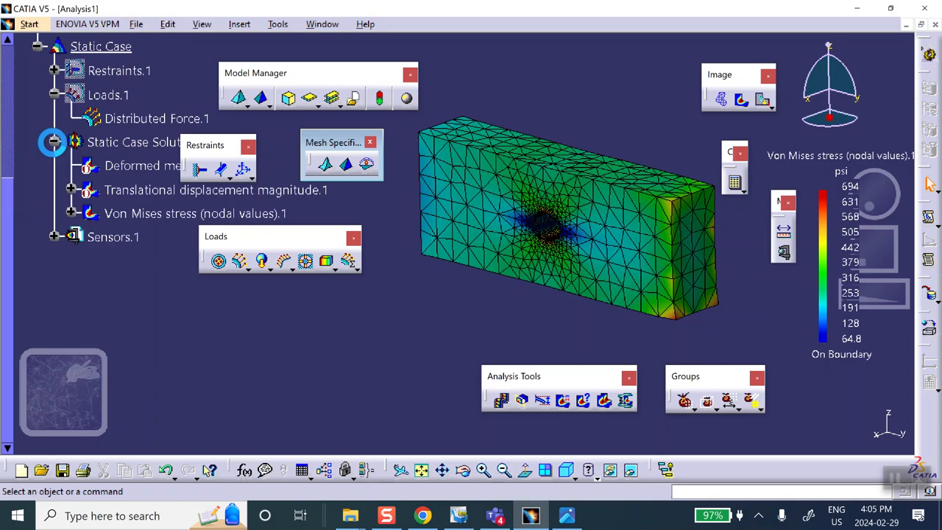
right_click(132, 214)
click(190, 428)
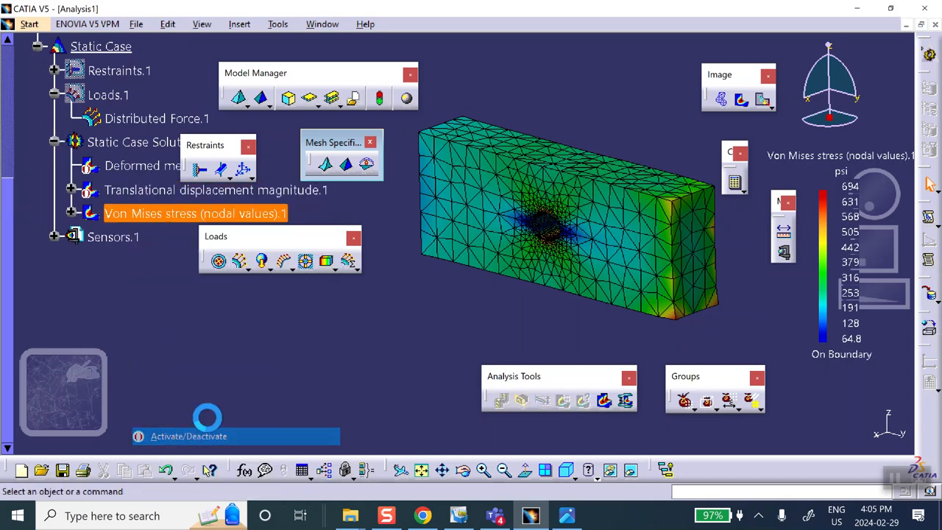
middle_drag(383, 321, 324, 334)
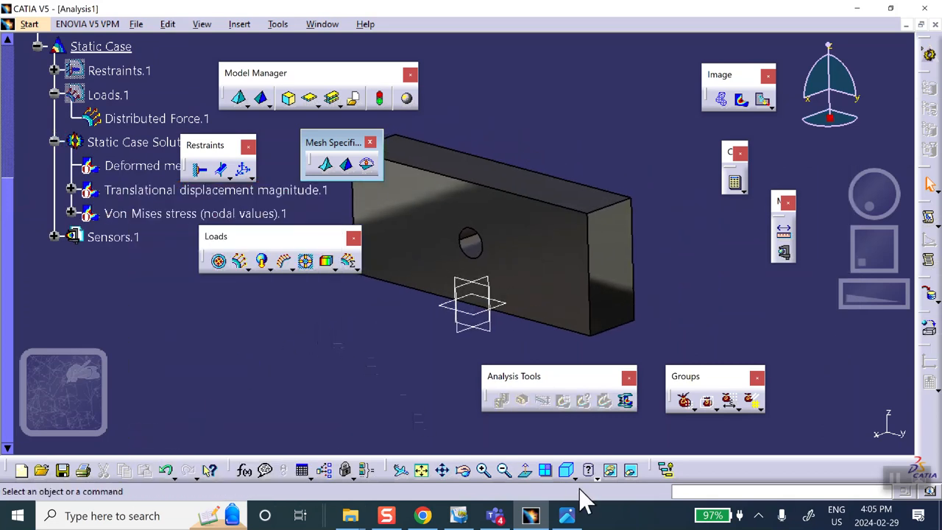
click(590, 469)
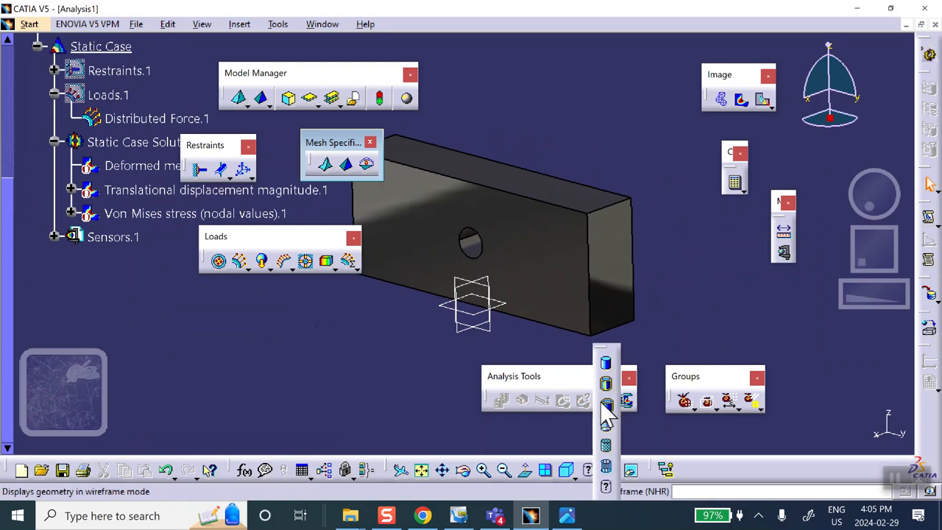
click(611, 412)
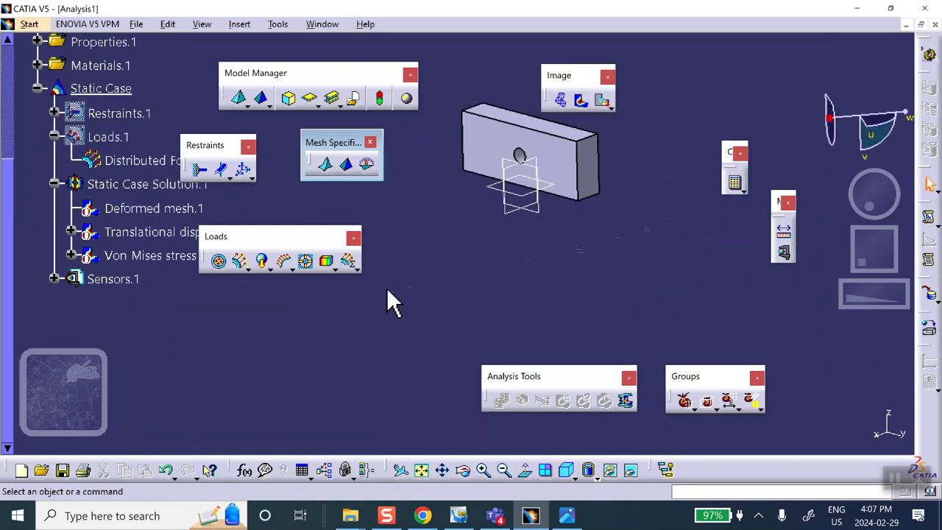
middle_drag(572, 246, 361, 424)
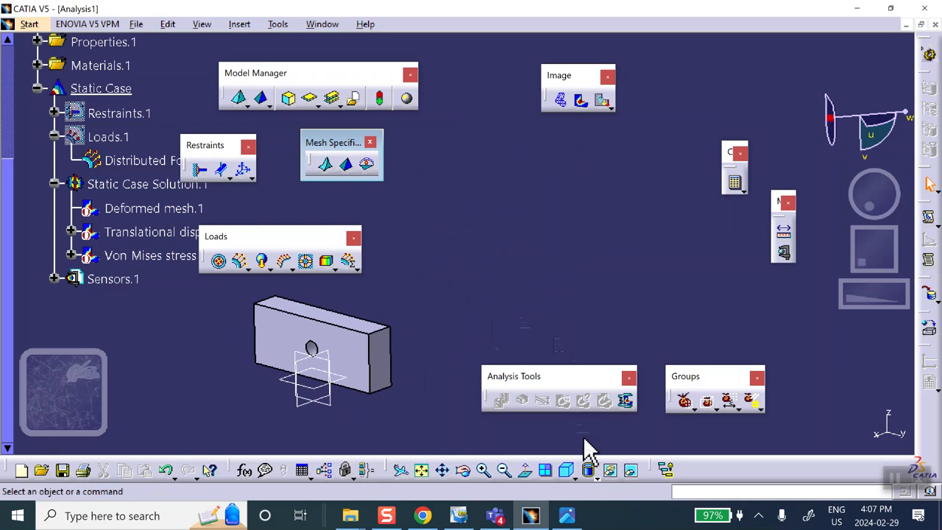
click(707, 398)
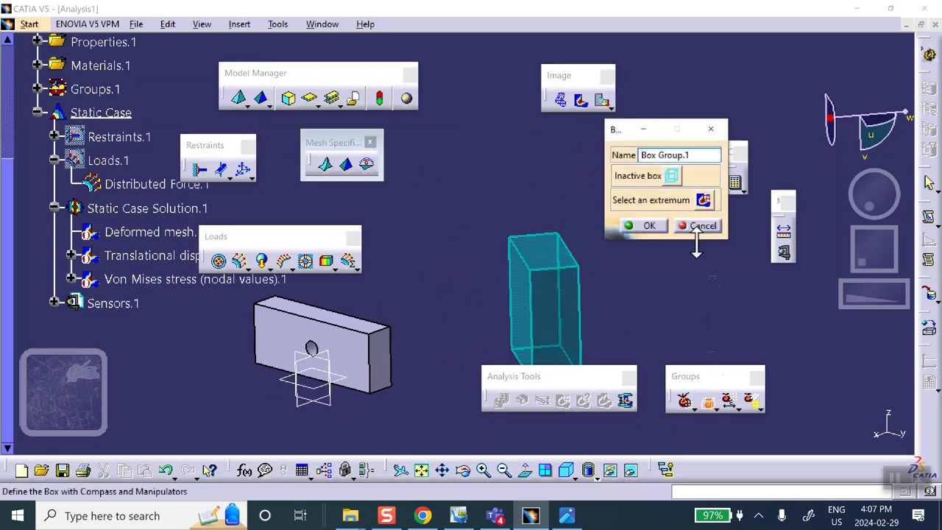
click(691, 225)
middle_drag(509, 270, 582, 204)
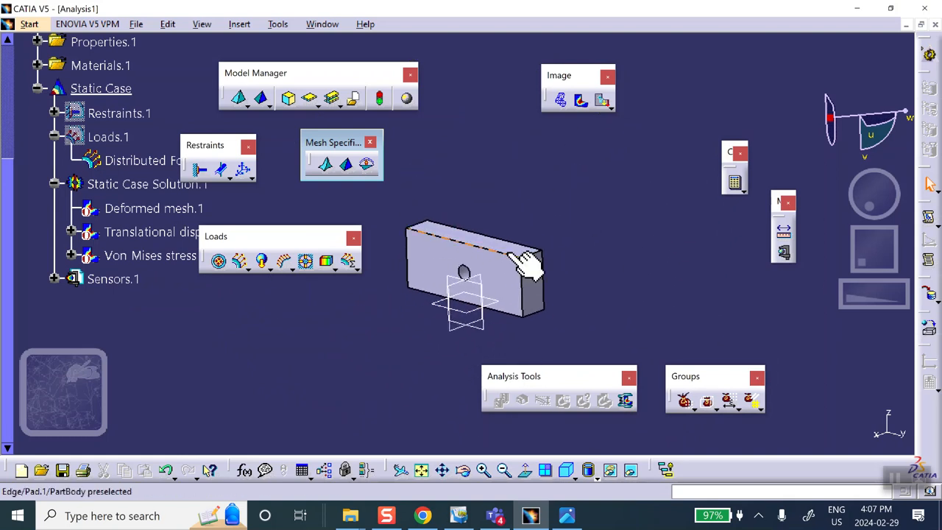
Step: Start a box group, activate its box manipulators, and move the box onto the block, aligned with the block's axes
click(708, 401)
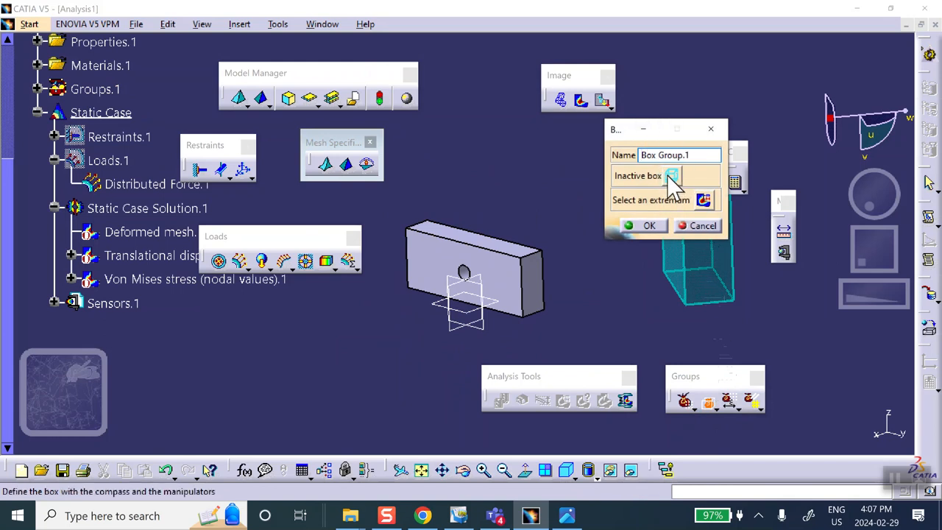
click(669, 175)
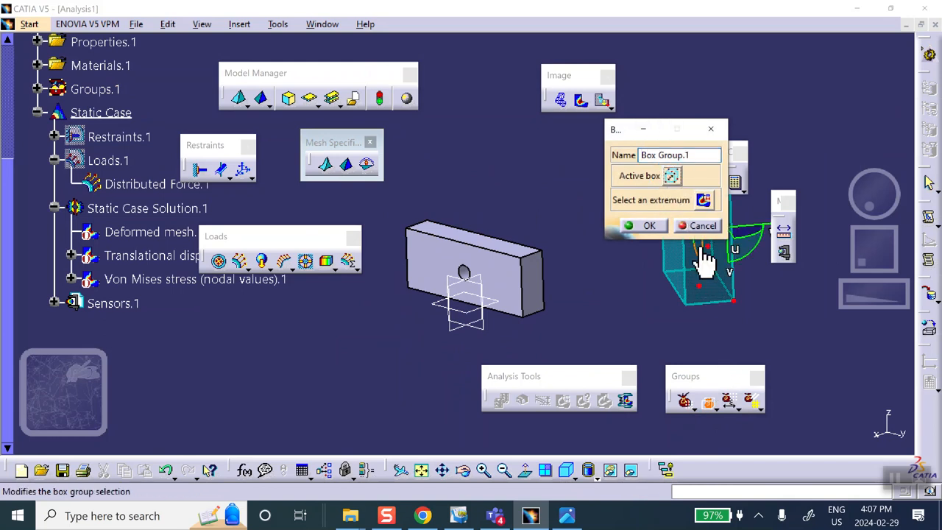
mouse_move(705, 250)
mouse_down()
mouse_move(641, 275)
mouse_move(708, 252)
mouse_up()
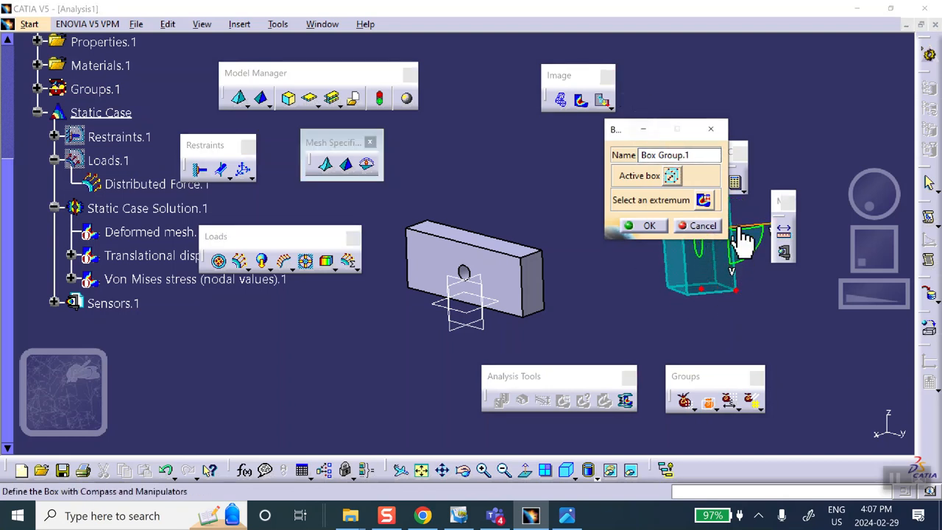
drag(748, 243, 510, 273)
right_click(468, 294)
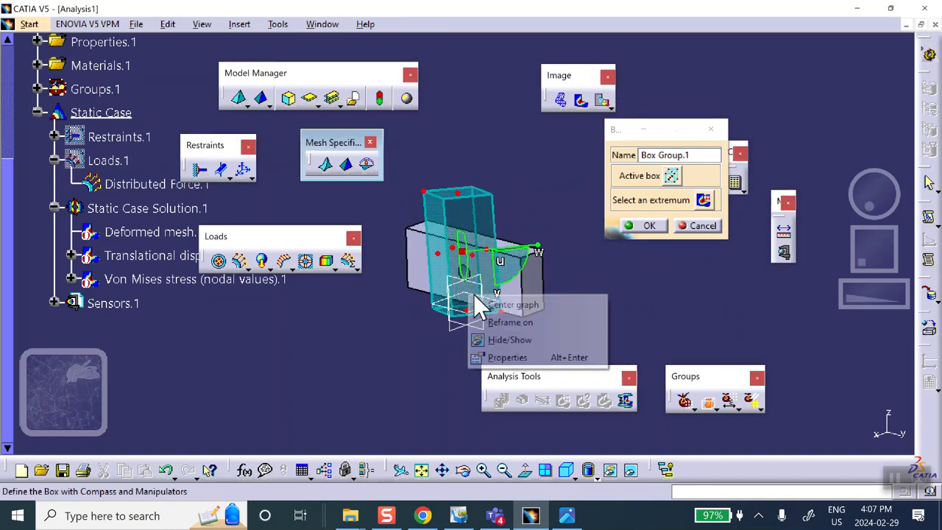
click(501, 120)
middle_drag(493, 185, 466, 254)
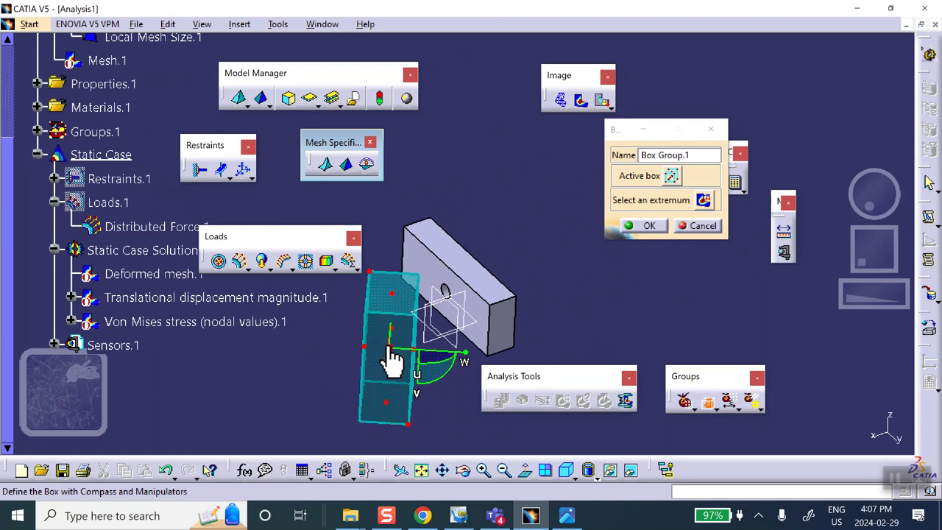
click(451, 295)
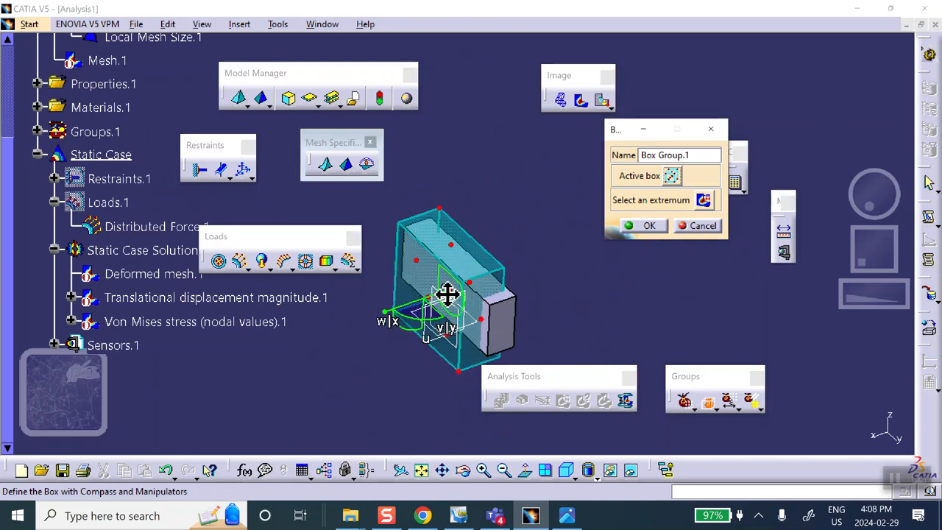
Step: Narrow the selection box from both sides to enclose only the region around the circular pocket, and create the box group
middle_drag(452, 315, 431, 221)
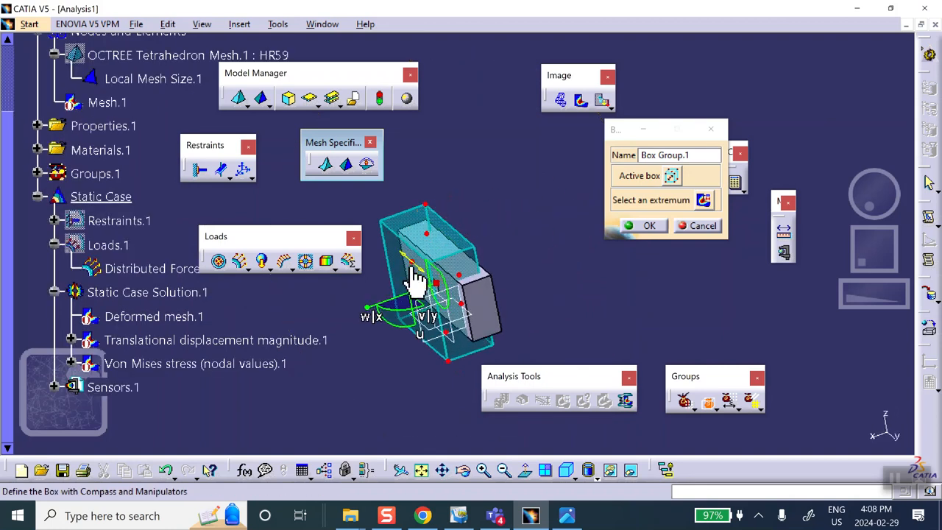
middle_drag(506, 254, 382, 259)
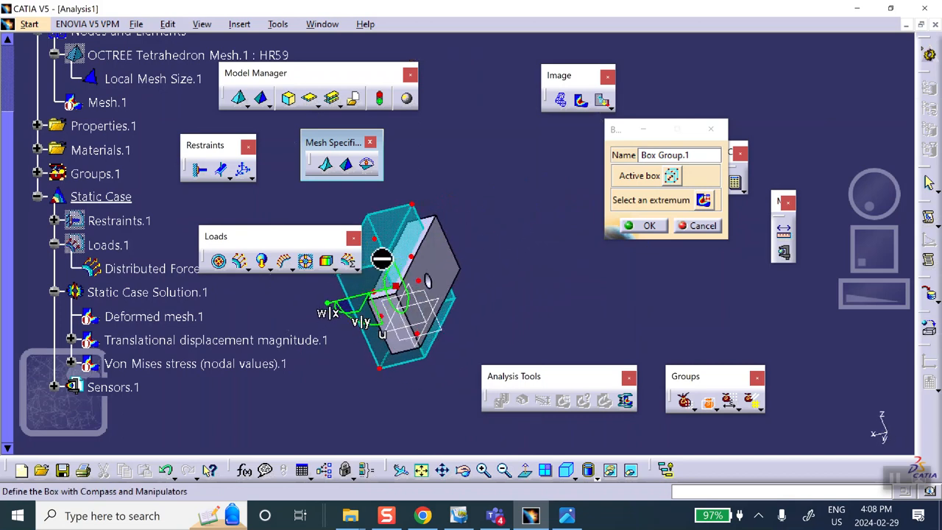
middle_drag(420, 283, 641, 262)
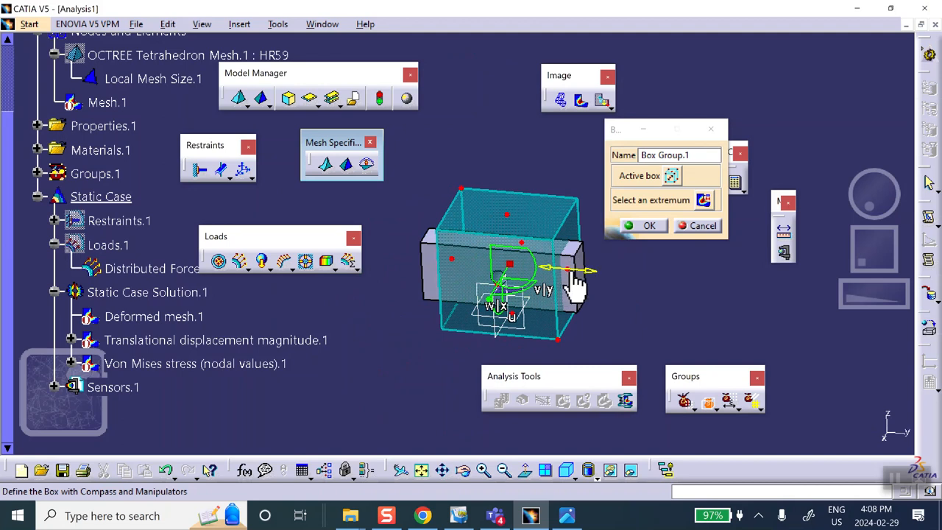
drag(571, 274, 529, 272)
drag(450, 259, 490, 262)
click(652, 226)
middle_drag(425, 150, 379, 197)
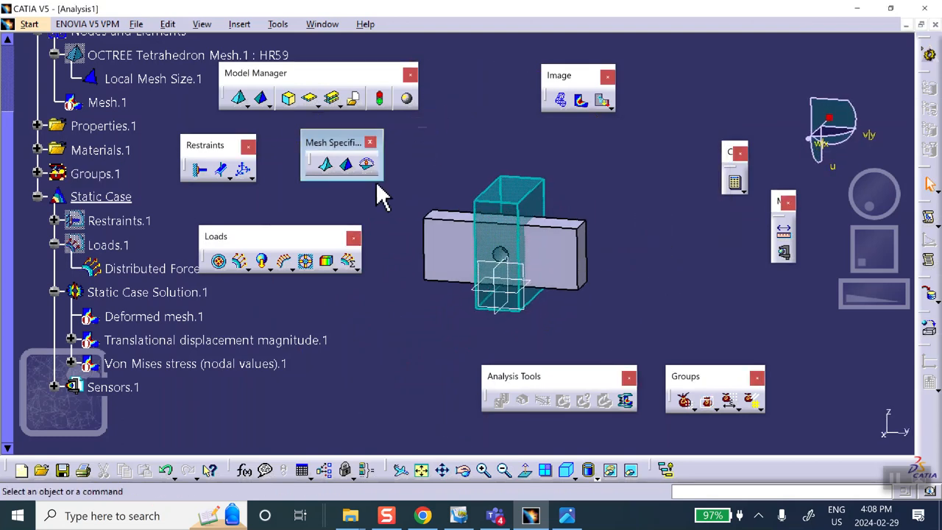
Step: Reactivate the Von Mises stress image and restrict its displayed selection to Box Group.1
double_click(231, 368)
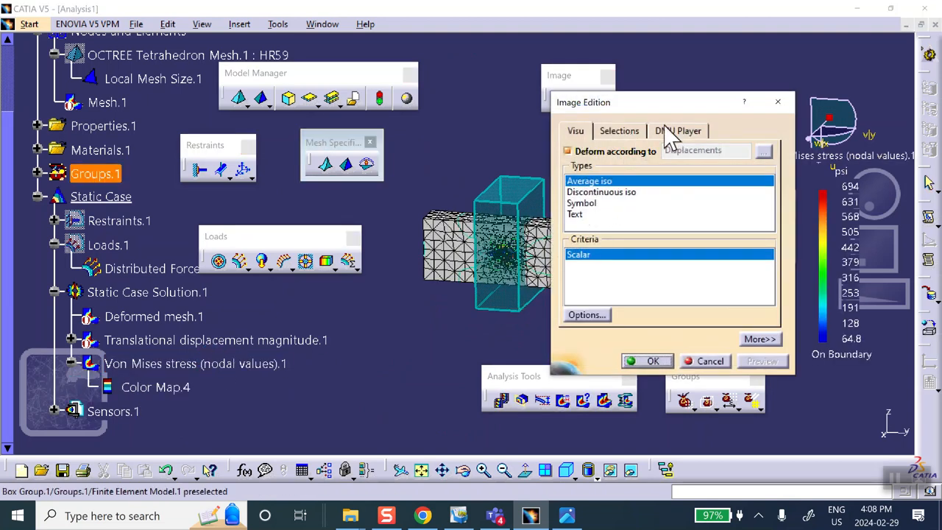
click(622, 132)
double_click(588, 164)
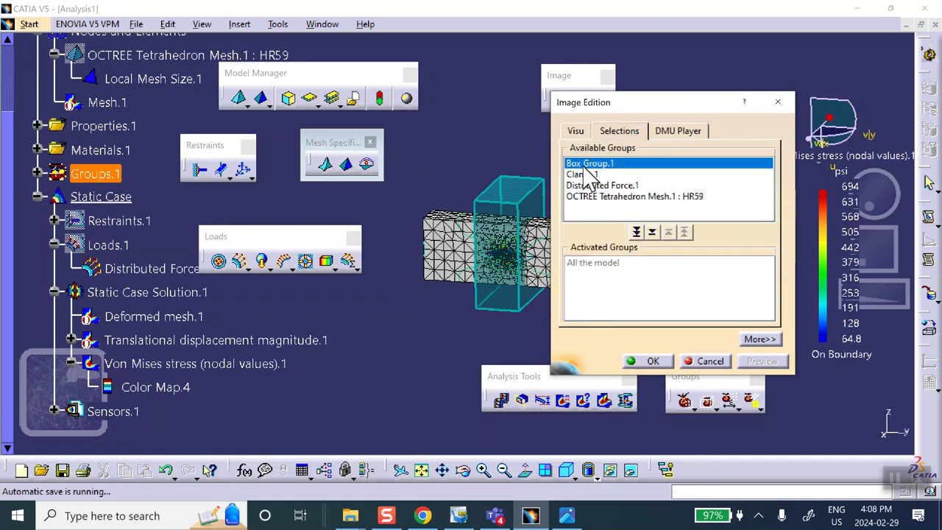
click(652, 361)
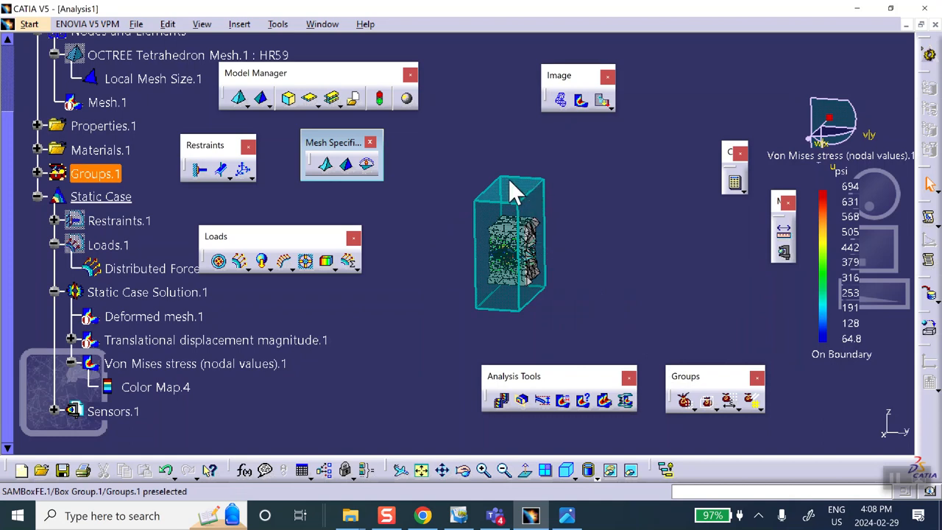
Step: Hide the selection box and render the pocket region's stress image in shading with material
right_click(515, 192)
click(562, 223)
middle_drag(593, 242, 401, 235)
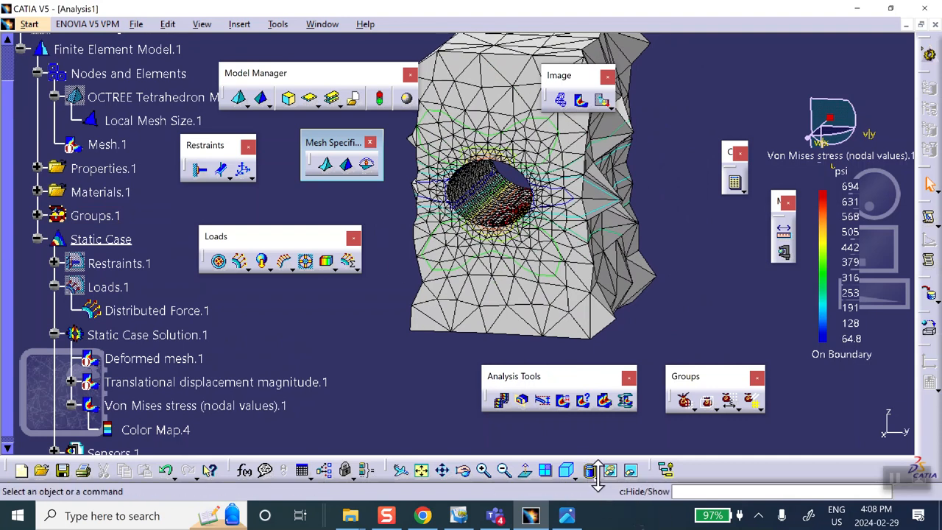
click(573, 477)
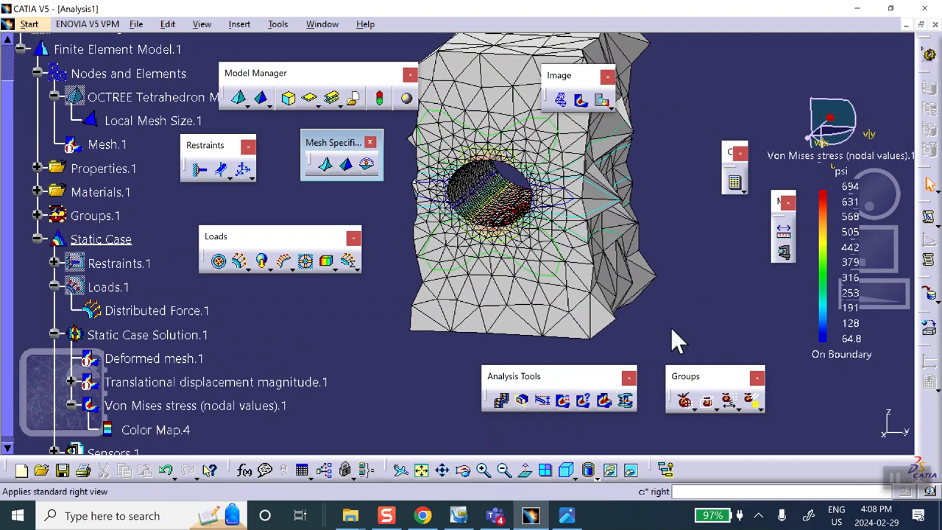
click(595, 472)
click(612, 446)
mouse_move(705, 269)
middle_down()
mouse_move(696, 277)
mouse_move(625, 280)
mouse_move(608, 265)
mouse_move(562, 257)
mouse_move(620, 294)
middle_up()
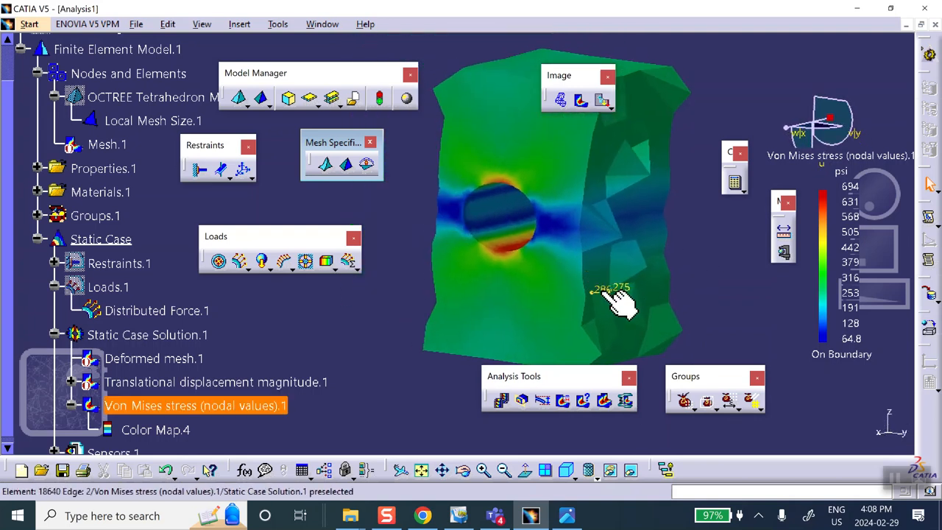